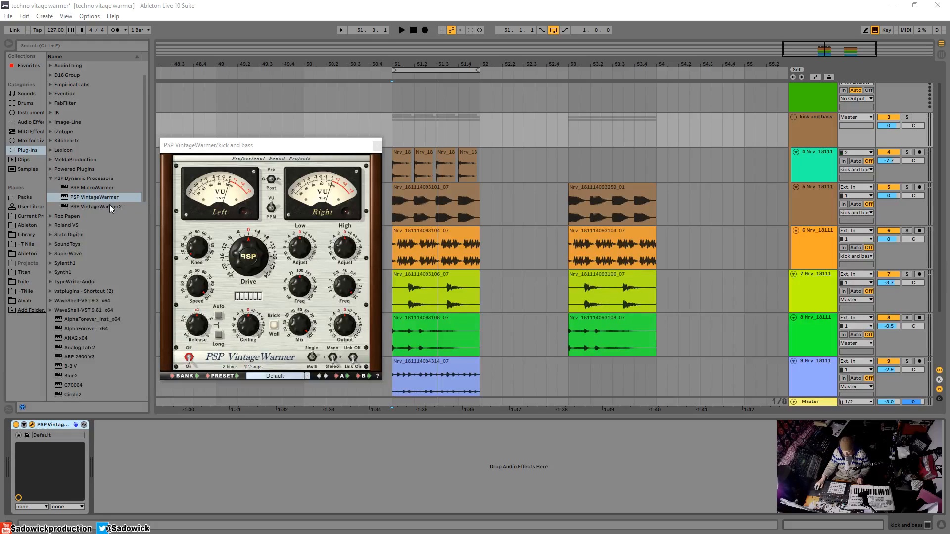
# Load PSP VintageWarmer2 beside VintageWarmer on the kick and bass track to compare their interfaces, removing it again.
pyautogui.moveTo(109, 206); pyautogui.dragTo(186, 456)
pyautogui.moveTo(271, 155); pyautogui.dragTo(499, 151)
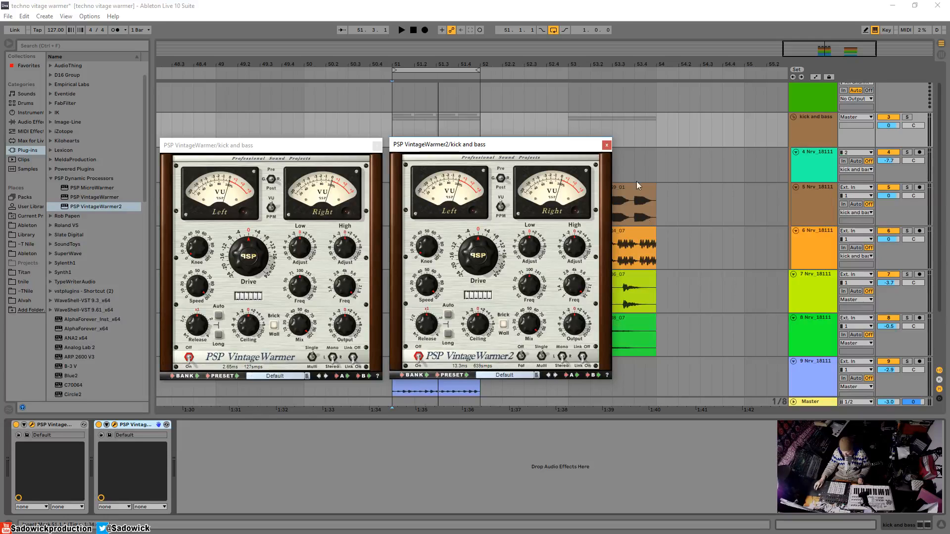
pyautogui.click(607, 145)
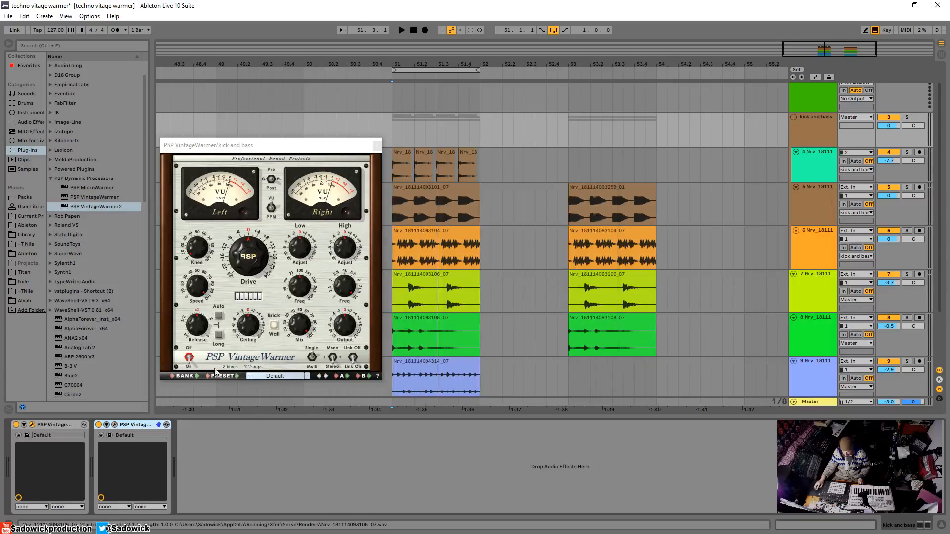
pyautogui.rightClick(151, 425)
pyautogui.click(154, 428)
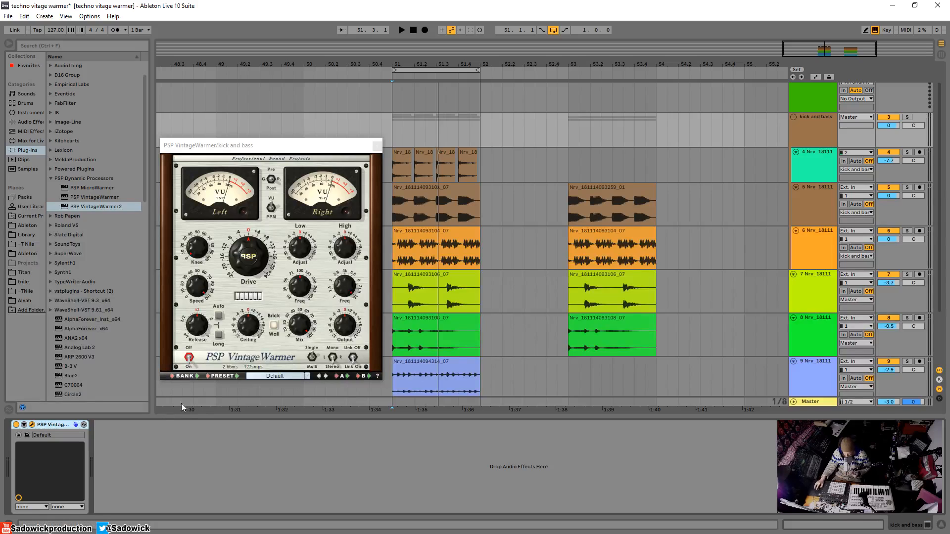
pyautogui.moveTo(241, 254)
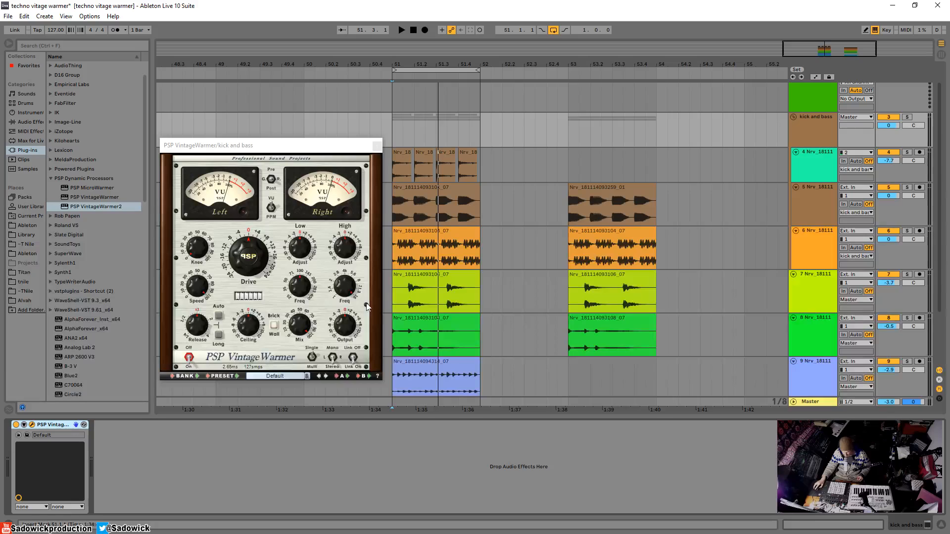
pyautogui.moveTo(346, 320)
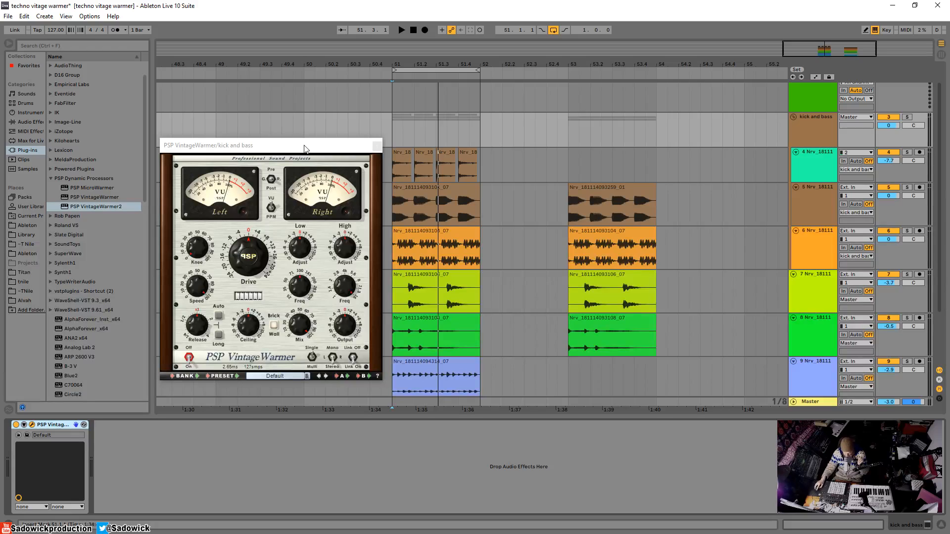
# Add Live's Compressor after VintageWarmer on the kick and bass track and try its threshold, resetting it to default.
pyautogui.click(28, 122)
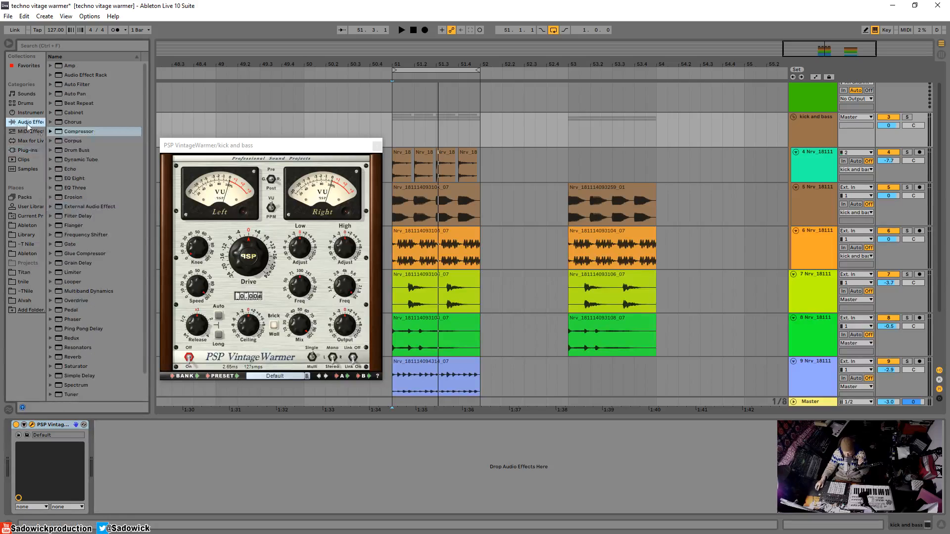
pyautogui.moveTo(76, 132); pyautogui.dragTo(94, 461)
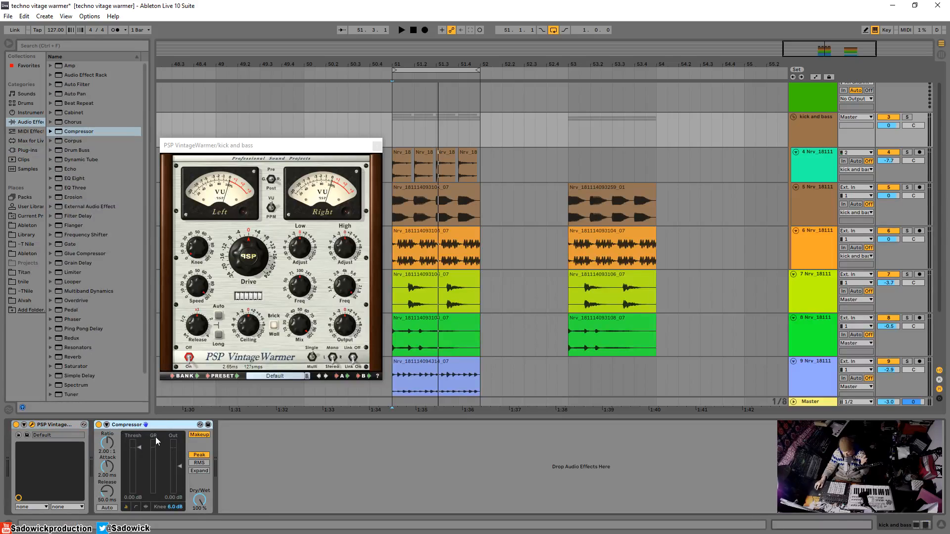
pyautogui.moveTo(141, 449); pyautogui.dragTo(140, 480)
pyautogui.rightClick(141, 453)
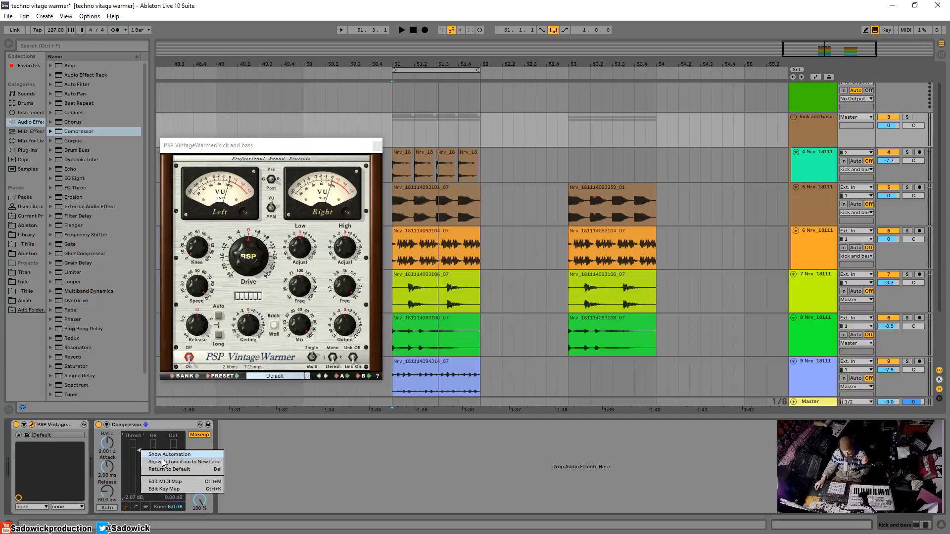
pyautogui.click(168, 467)
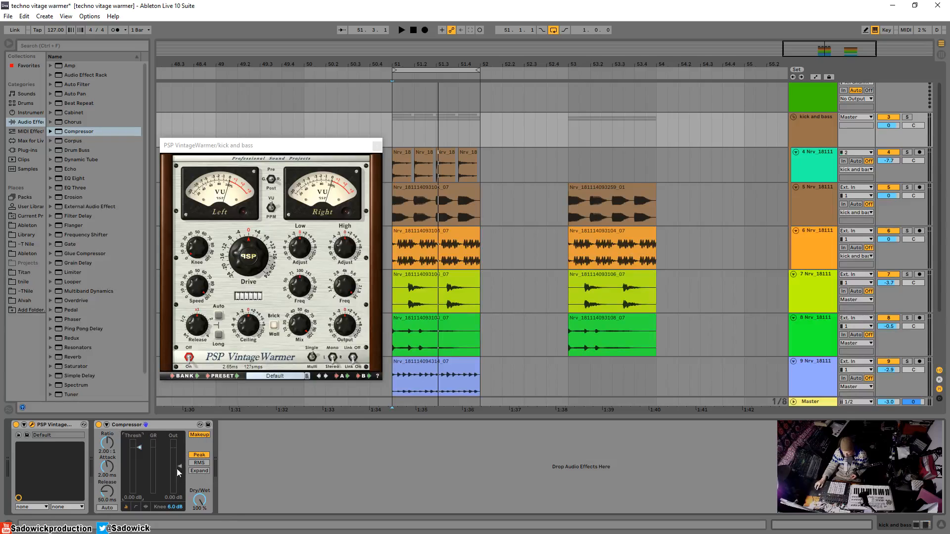
# Show the Compressor's transfer curve and demonstrate the ratio from 1:1 to inf:1 with an 18 dB knee.
pyautogui.moveTo(107, 443); pyautogui.dragTo(107, 461)
pyautogui.click(146, 506)
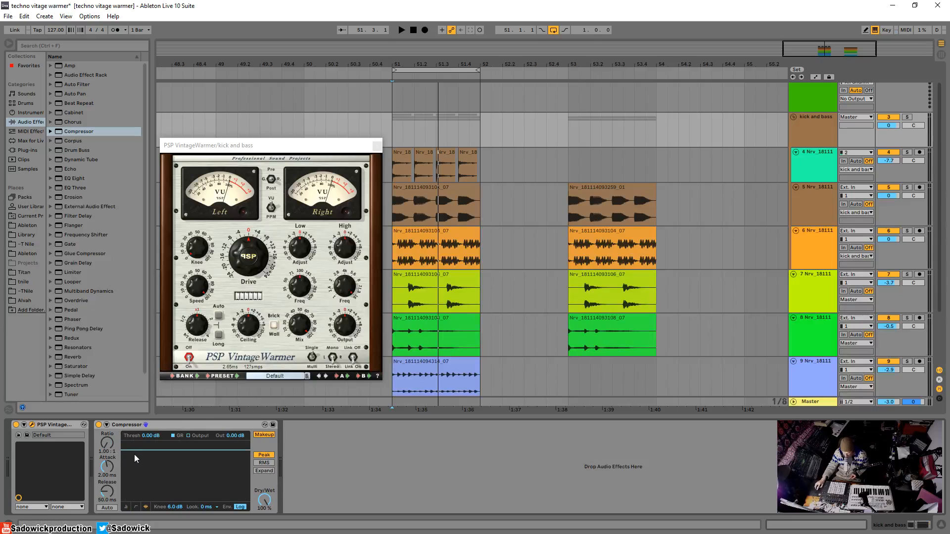
pyautogui.click(135, 507)
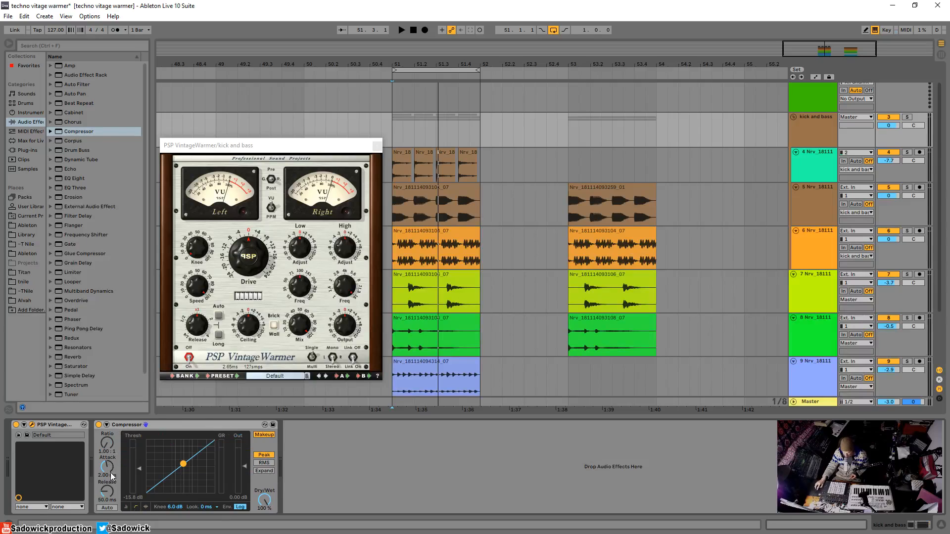
pyautogui.moveTo(178, 509); pyautogui.dragTo(174, 504)
pyautogui.moveTo(117, 448); pyautogui.dragTo(174, 513)
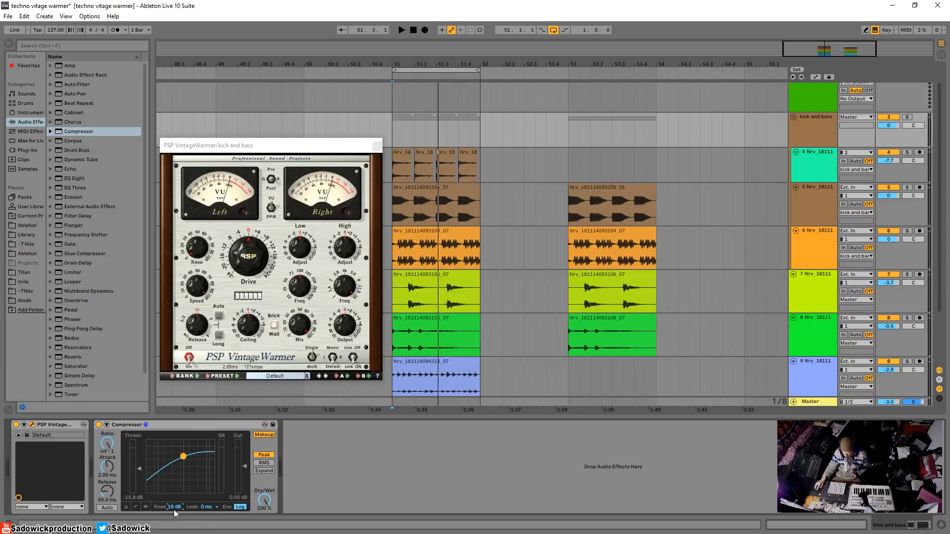
# Remove the Compressor from the kick and bass track, leaving only VintageWarmer in the chain.
pyautogui.moveTo(202, 243)
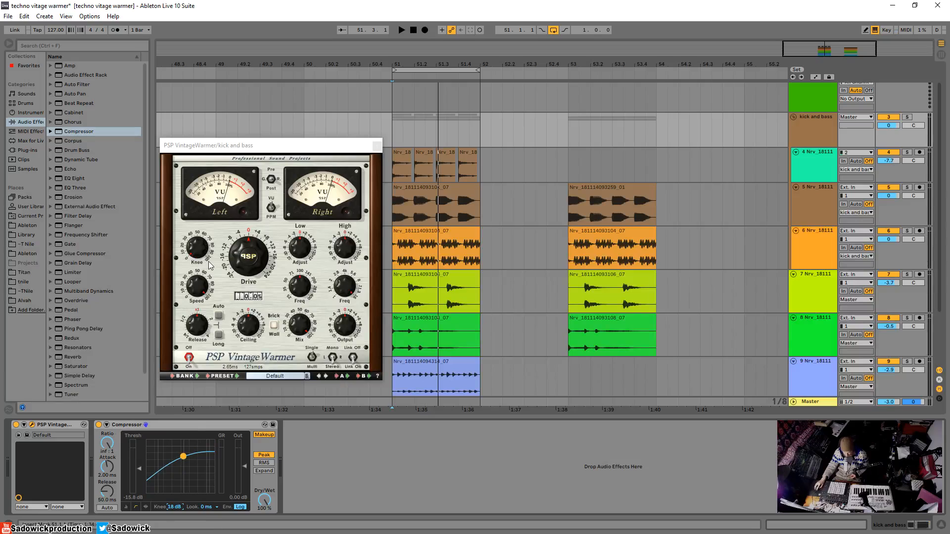
pyautogui.moveTo(208, 263)
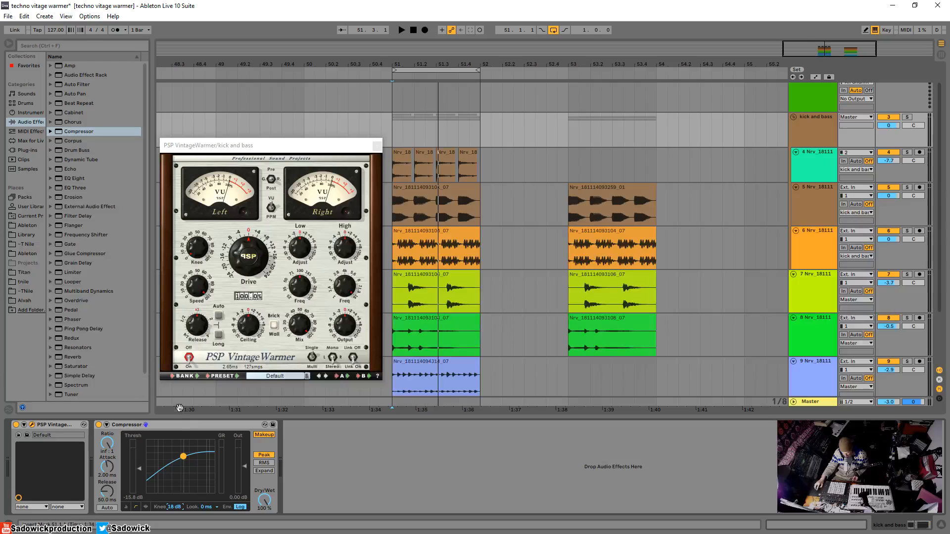
pyautogui.rightClick(181, 425)
pyautogui.click(212, 318)
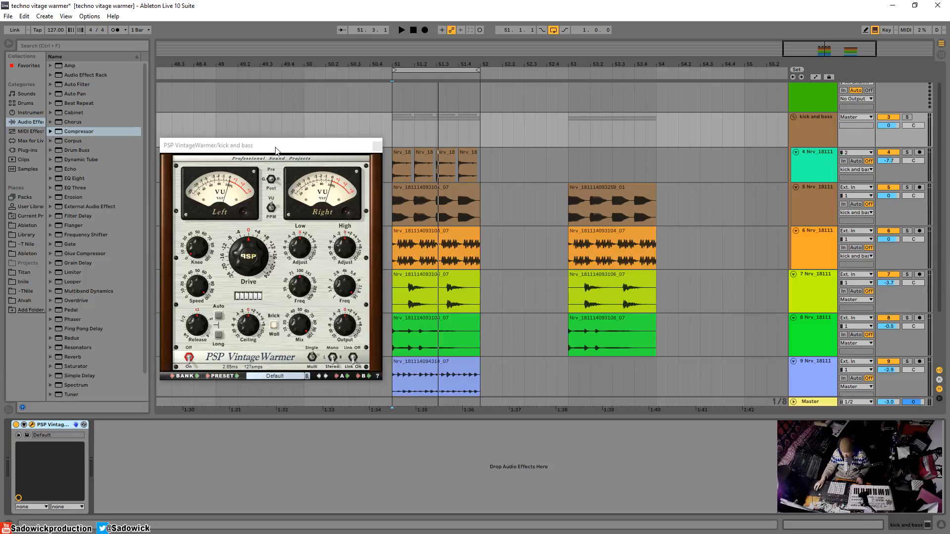
# Play the loop from bar 51 with VintageWarmer bypassed, stop it and solo the kick and bass group.
pyautogui.click(402, 124)
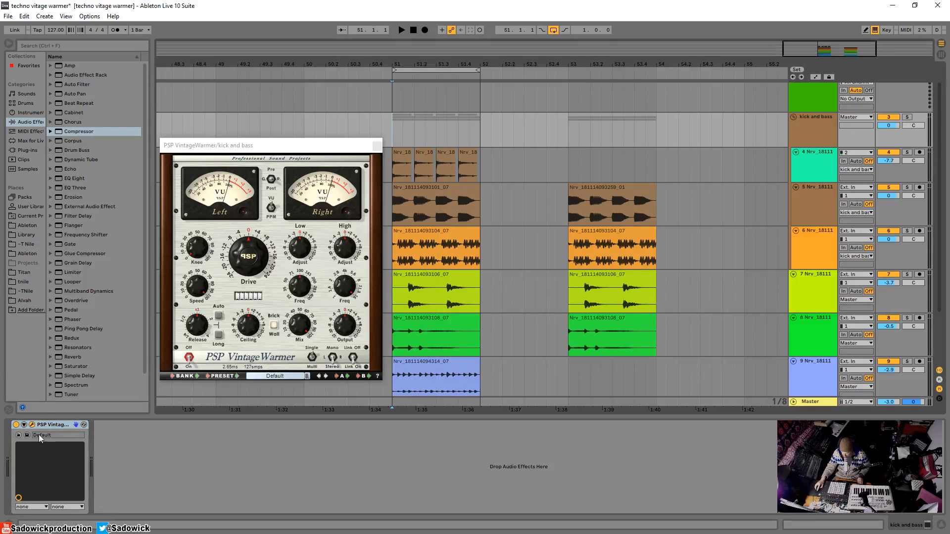
pyautogui.press('space')
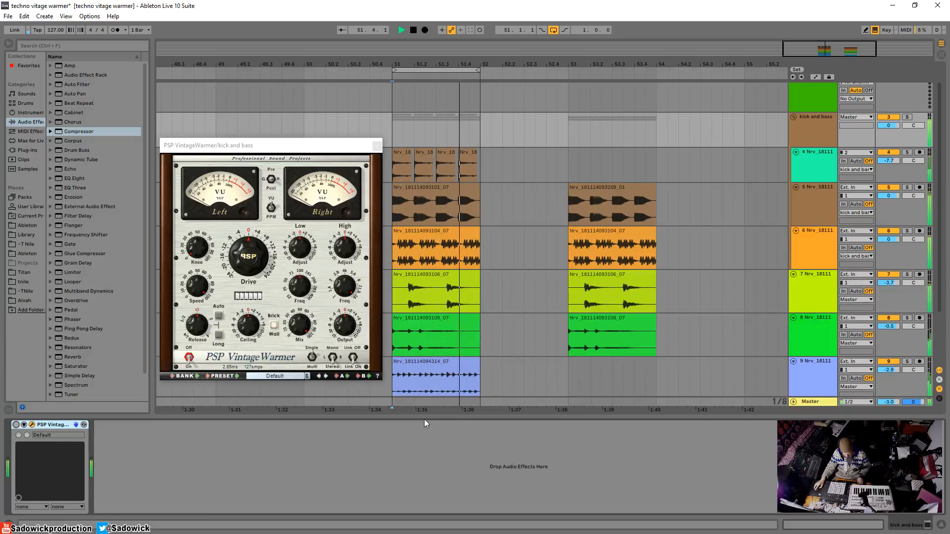
pyautogui.press('space')
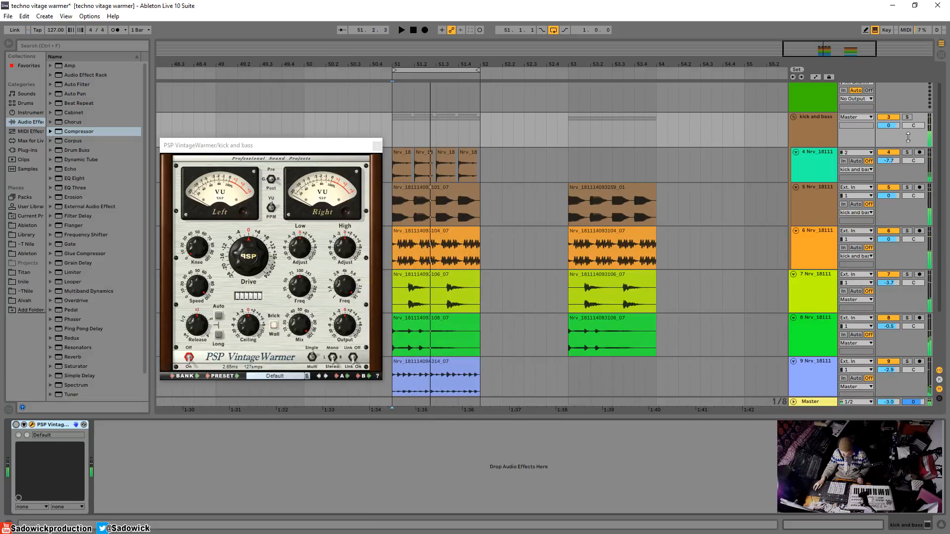
pyautogui.click(907, 118)
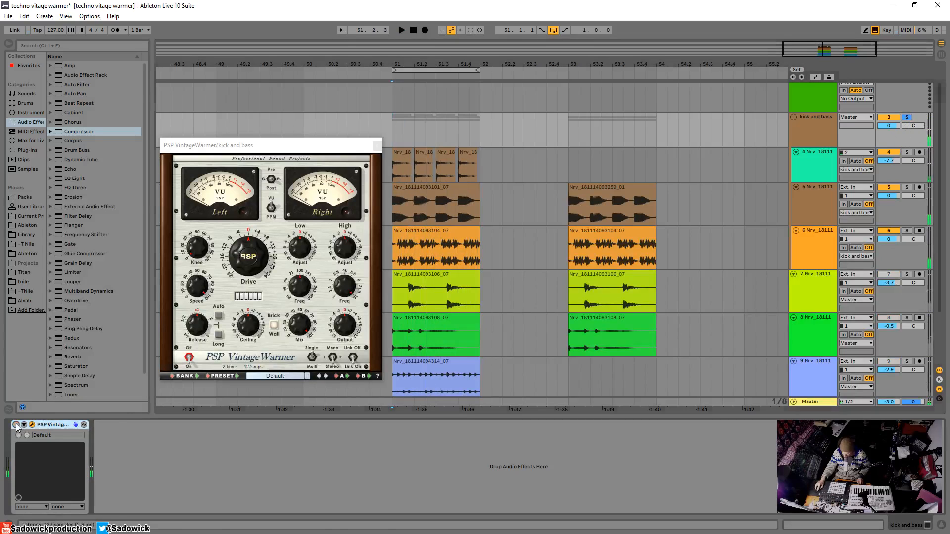
# Switch VintageWarmer back on and reposition its reopened window over the arrangement.
pyautogui.click(32, 425)
pyautogui.click(32, 425)
pyautogui.moveTo(273, 145); pyautogui.dragTo(300, 125)
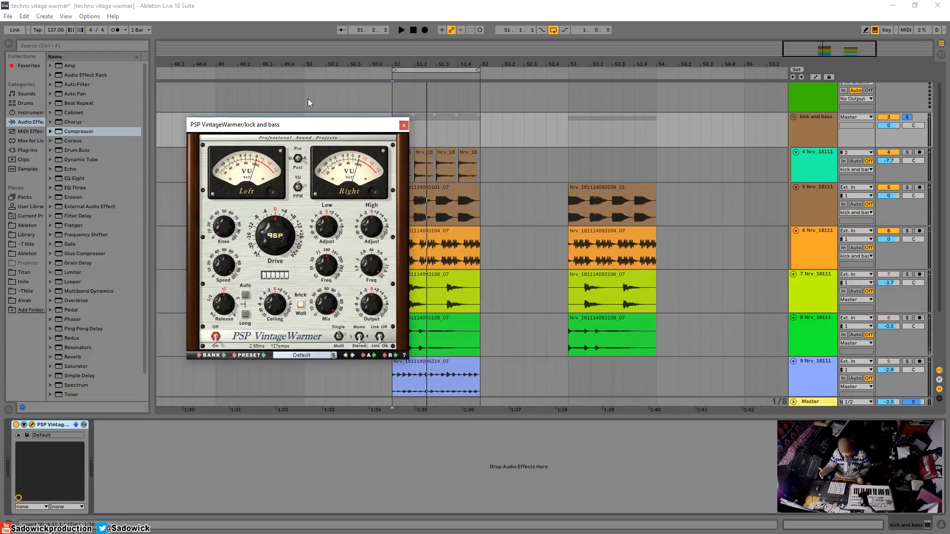
# Play the soloed kick and bass loop while trying out VintageWarmer's Drive, returning it to zero.
pyautogui.moveTo(277, 235)
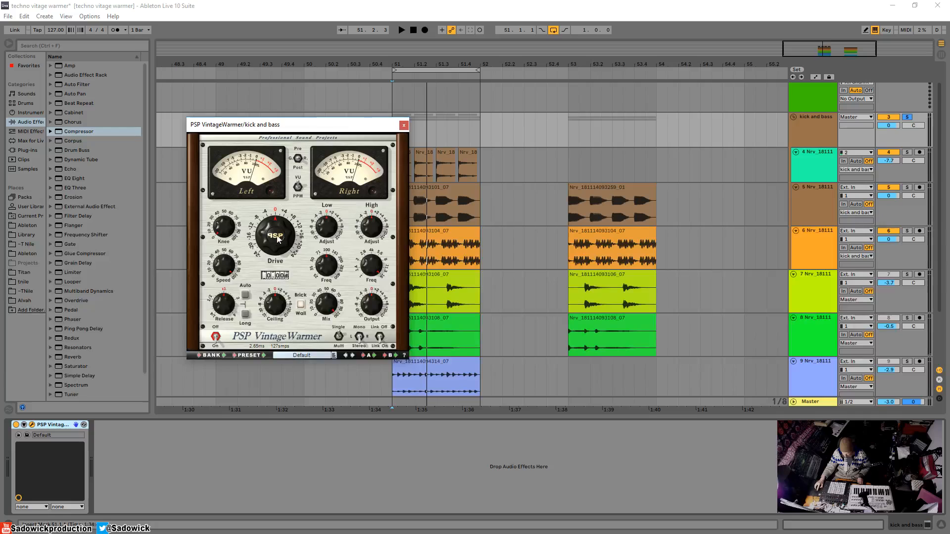
pyautogui.press('space')
pyautogui.moveTo(276, 244)
pyautogui.mouseDown()
pyautogui.moveTo(278, 218)
pyautogui.moveTo(276, 242)
pyautogui.mouseUp()
pyautogui.press('space')
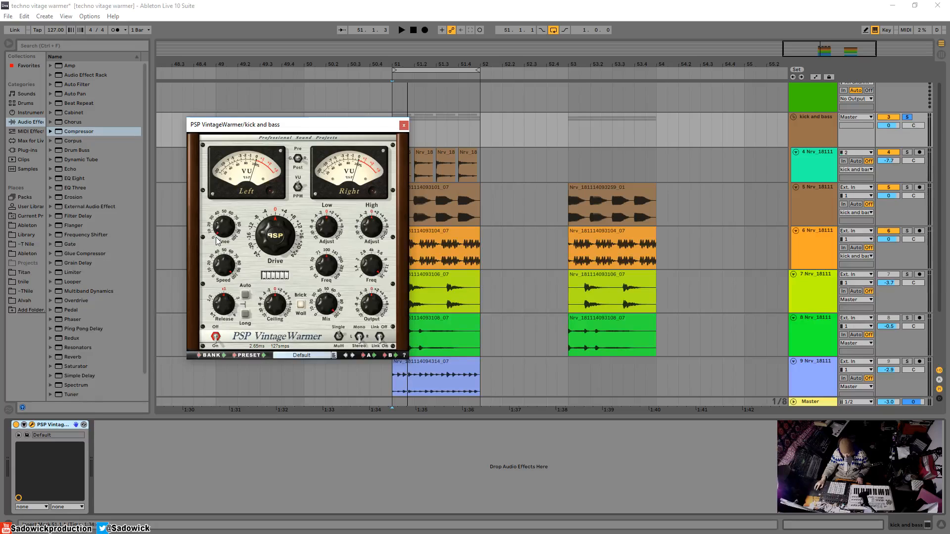
# Audition VintageWarmer's Knee by varying it while the soloed kick and bass loop plays.
pyautogui.moveTo(328, 131); pyautogui.dragTo(311, 134)
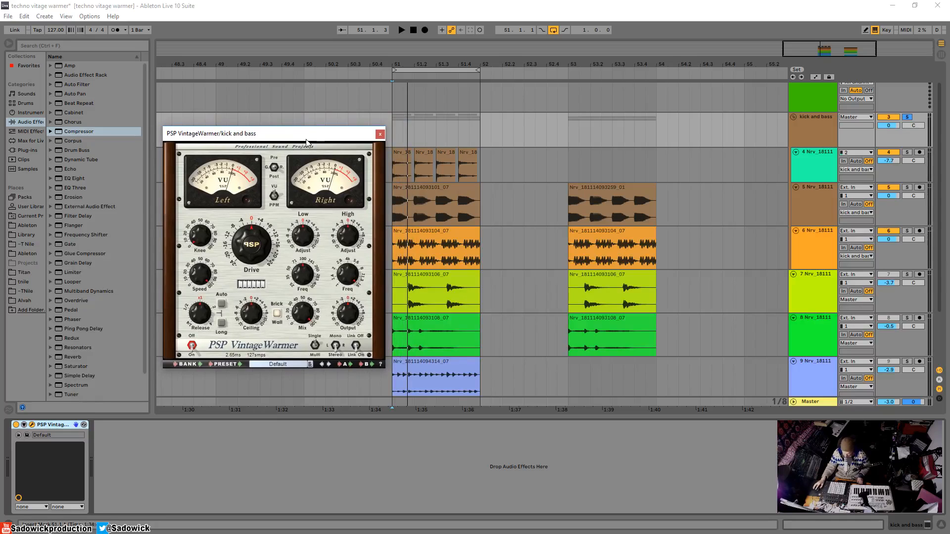
pyautogui.moveTo(324, 137)
pyautogui.mouseDown()
pyautogui.moveTo(322, 153)
pyautogui.moveTo(325, 126)
pyautogui.mouseUp()
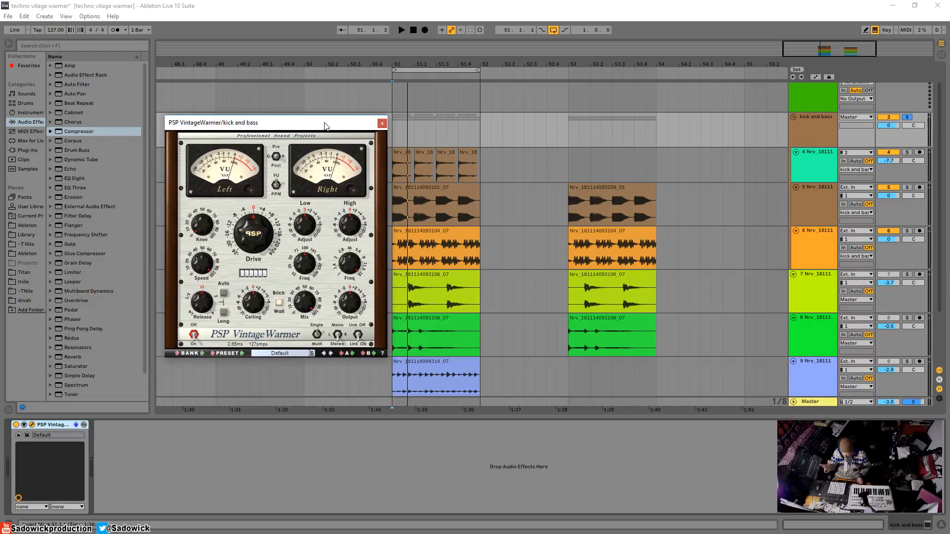
pyautogui.moveTo(325, 126); pyautogui.dragTo(324, 127)
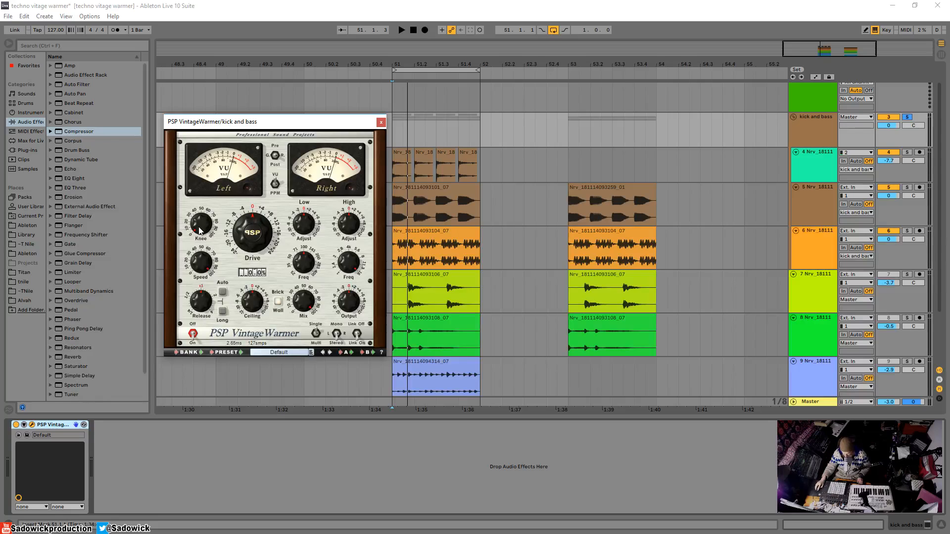
pyautogui.moveTo(200, 228); pyautogui.dragTo(208, 253)
pyautogui.press('space')
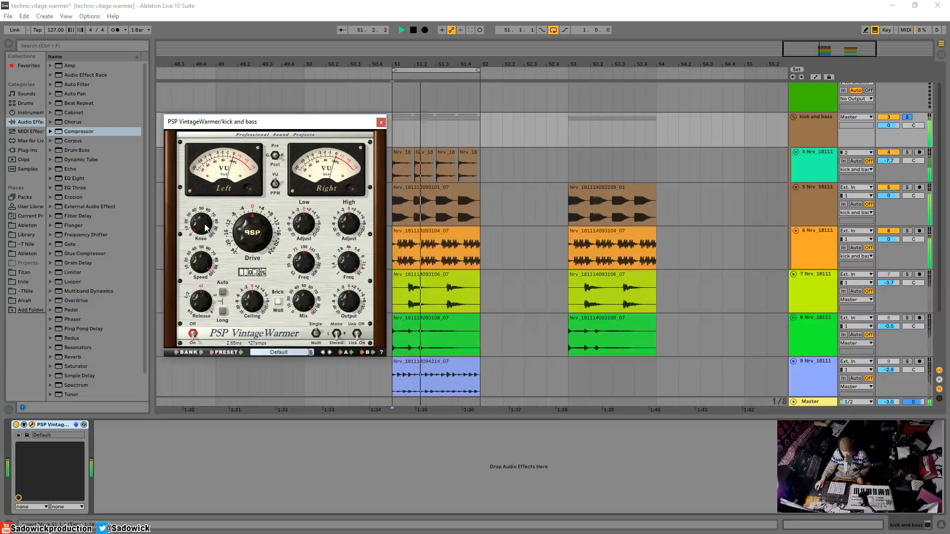
pyautogui.moveTo(202, 220); pyautogui.dragTo(208, 225)
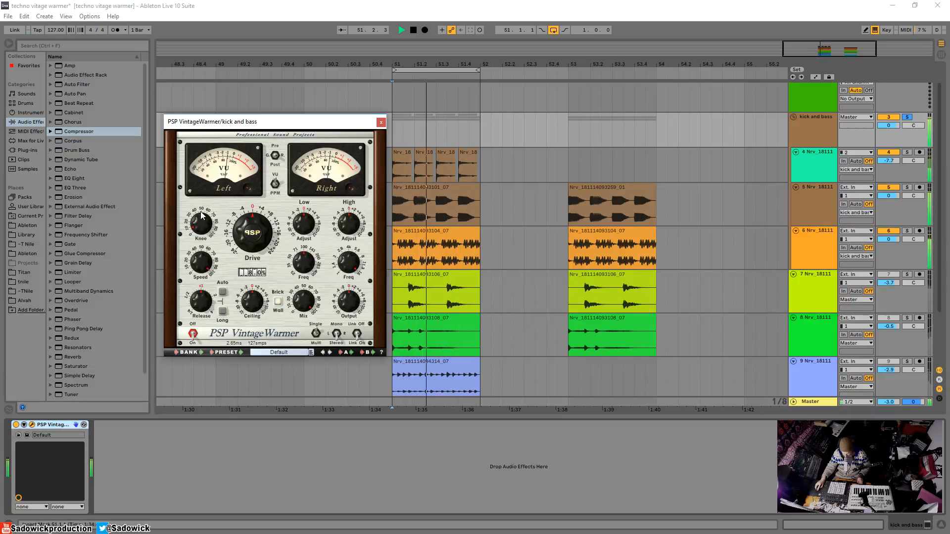
pyautogui.press('space')
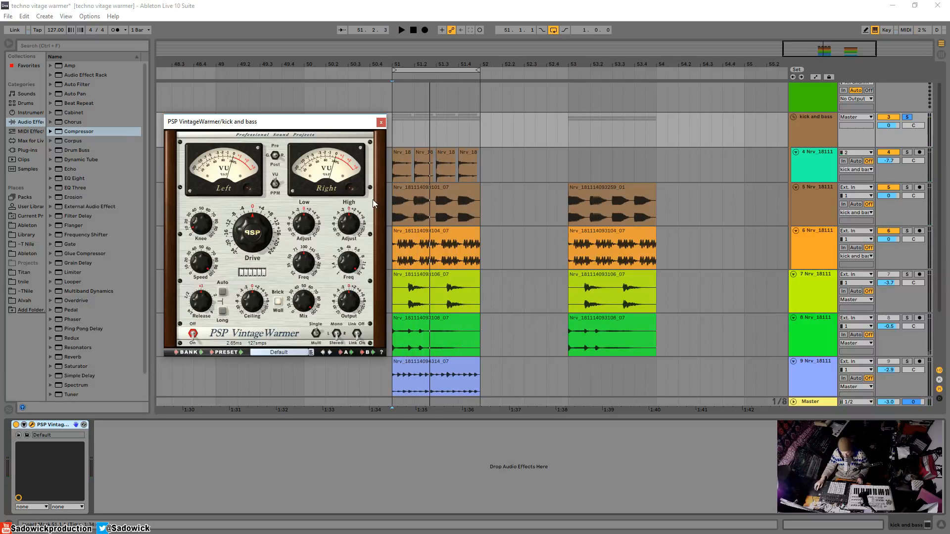
# Raise VintageWarmer's Drive to about 1.4 dB while the kick and bass loop plays.
pyautogui.press('space')
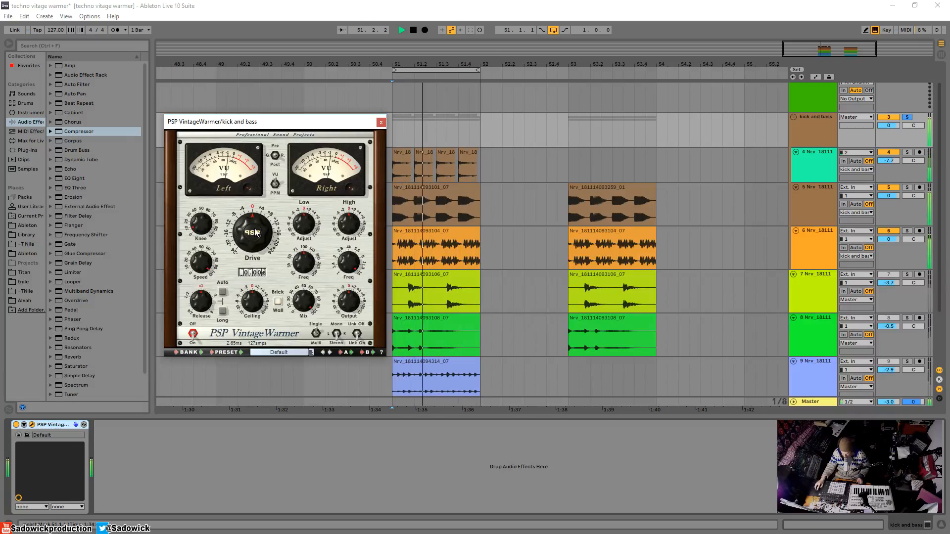
pyautogui.moveTo(252, 233); pyautogui.dragTo(268, 245)
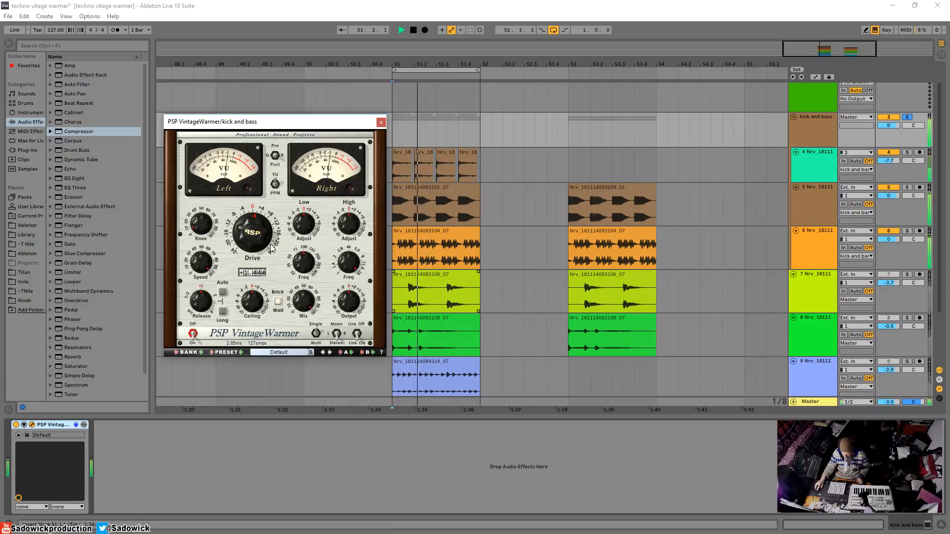
pyautogui.press('space')
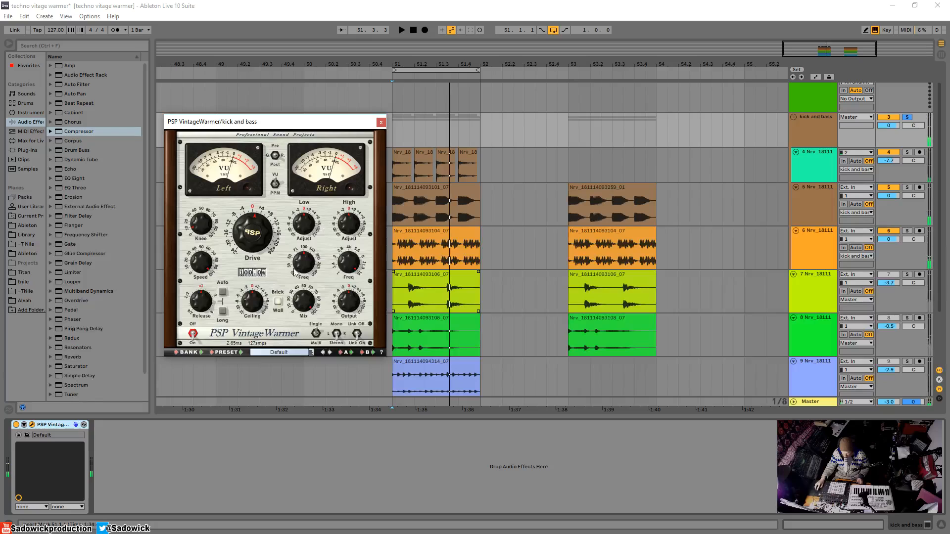
# Compare the kick and bass loop with VintageWarmer bypassed and enabled during playback.
pyautogui.press('space')
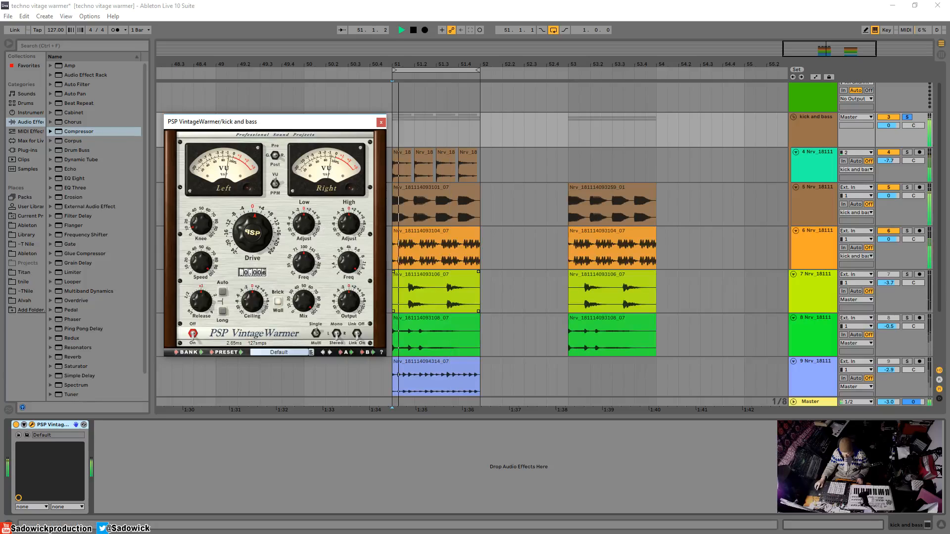
pyautogui.click(16, 425)
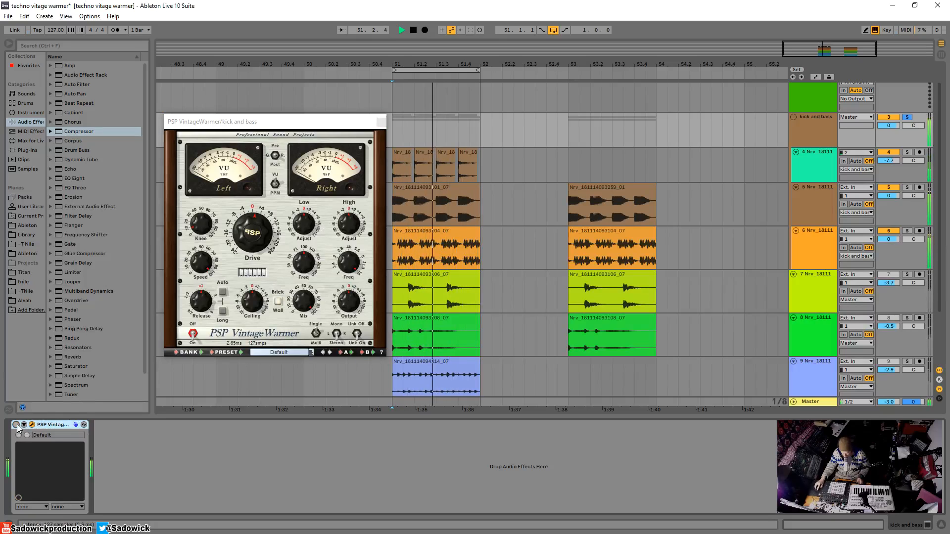
pyautogui.click(17, 425)
pyautogui.press('space')
# Lower VintageWarmer's Output to about -1.2 dB and compare the level-matched loop with the plug-in bypassed and enabled.
pyautogui.moveTo(347, 296); pyautogui.dragTo(346, 301)
pyautogui.press('space')
pyautogui.click(16, 425)
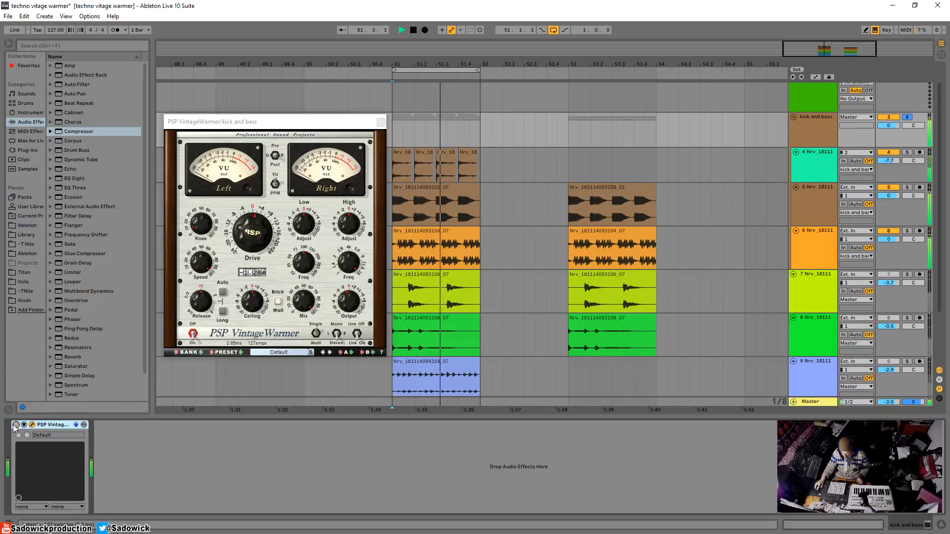
pyautogui.click(16, 425)
pyautogui.press('space')
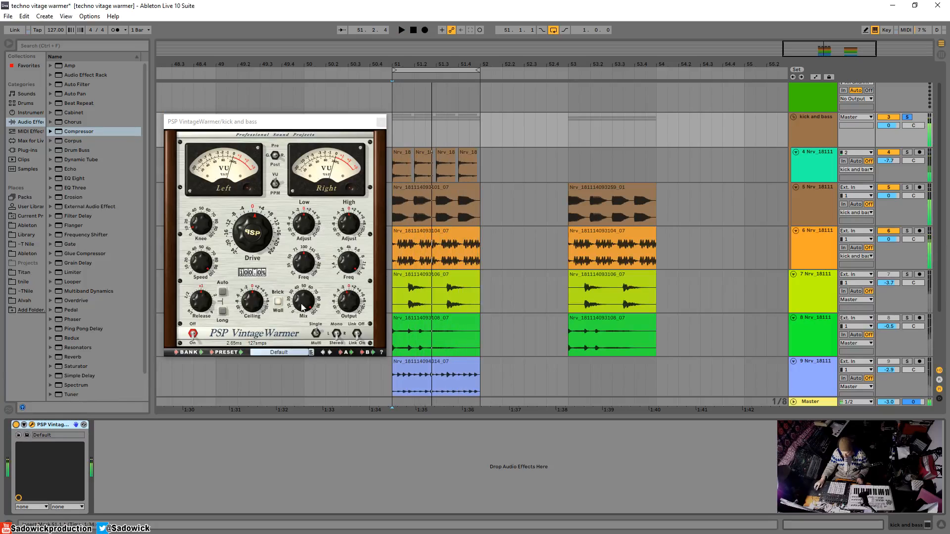
# Fine-tune VintageWarmer's Output and recheck the kick and bass loop with the plug-in bypassed and enabled.
pyautogui.click(354, 302)
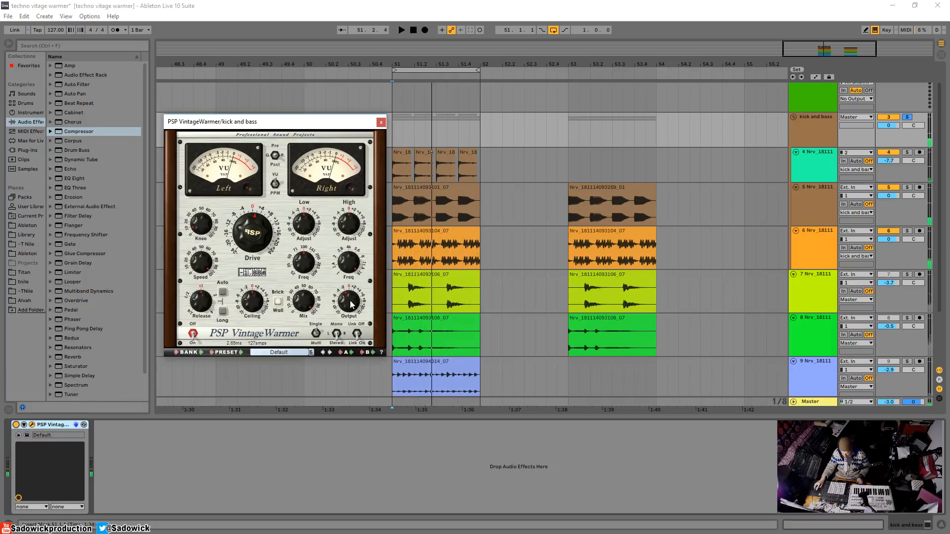
pyautogui.click(17, 425)
pyautogui.press('space')
pyautogui.click(16, 425)
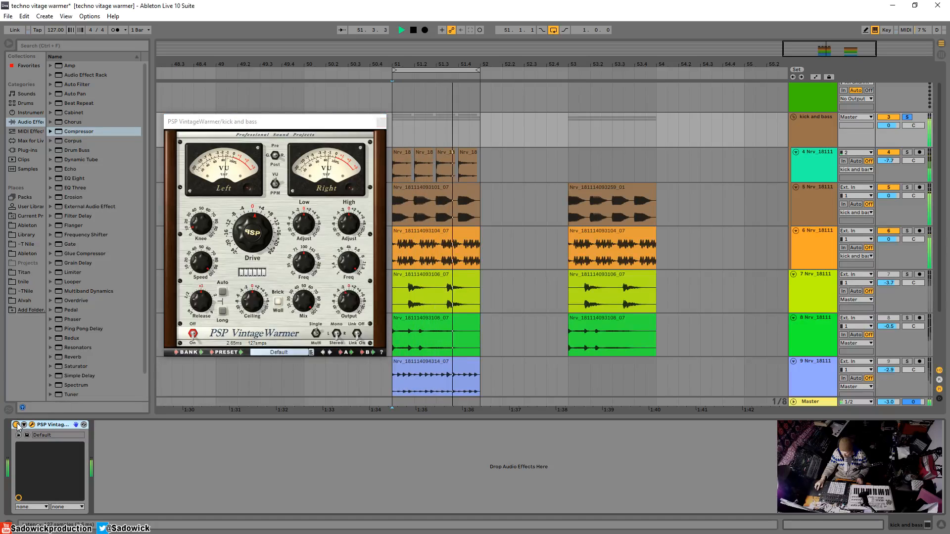
pyautogui.click(17, 425)
pyautogui.click(16, 425)
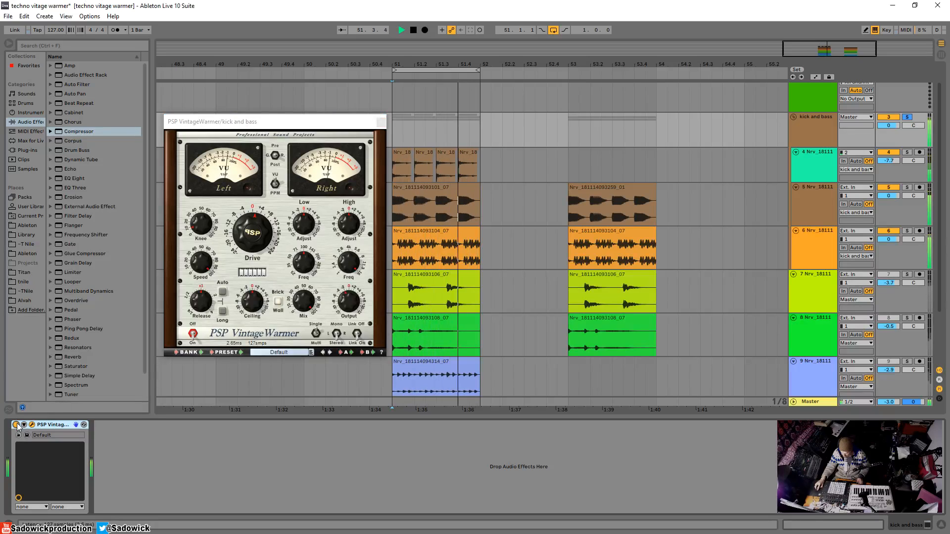
pyautogui.click(17, 425)
pyautogui.click(16, 425)
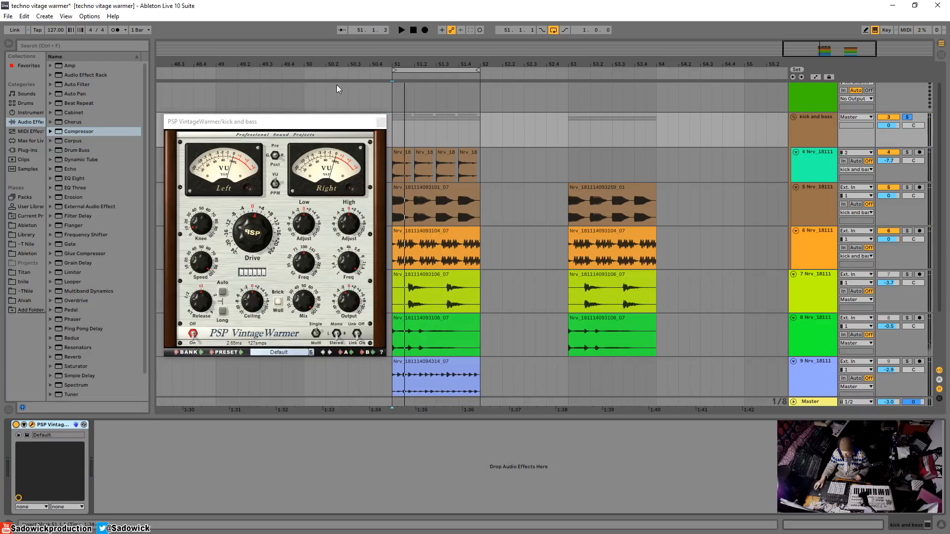
# Close and disable VintageWarmer, and load PSP VintageWarmer2 after it on the kick and bass group.
pyautogui.click(382, 122)
pyautogui.click(382, 122)
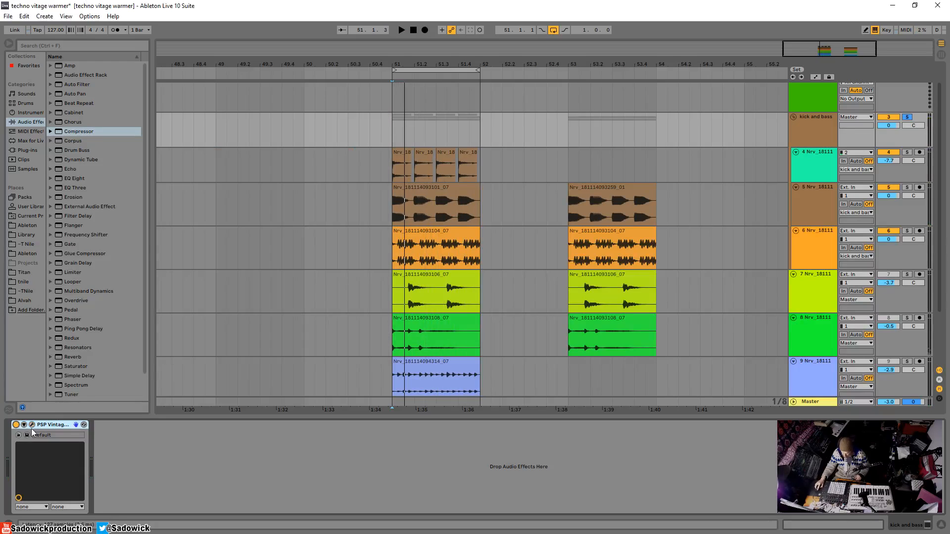
pyautogui.click(16, 426)
pyautogui.click(25, 150)
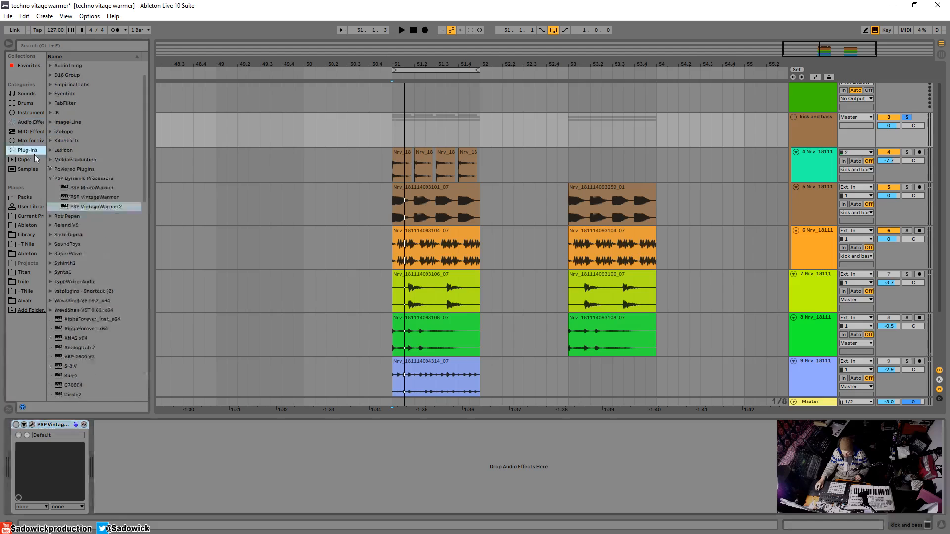
pyautogui.click(95, 206)
pyautogui.moveTo(96, 206); pyautogui.dragTo(181, 451)
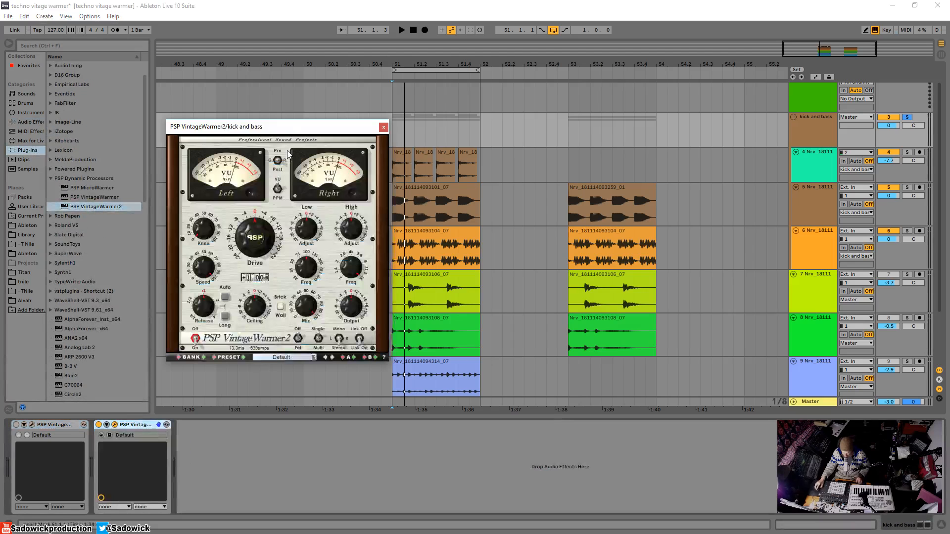
pyautogui.moveTo(293, 130); pyautogui.dragTo(289, 121)
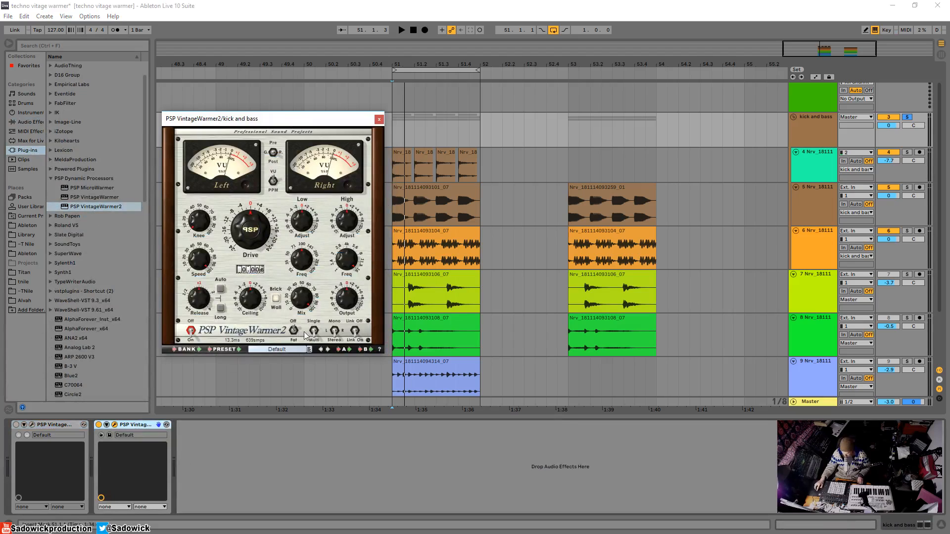
# Audition VintageWarmer2's Drive at about 11.4 dB on the kick and bass loop, and return it to about 0.8 dB.
pyautogui.press('space')
pyautogui.moveTo(253, 222); pyautogui.dragTo(256, 207)
pyautogui.press('space')
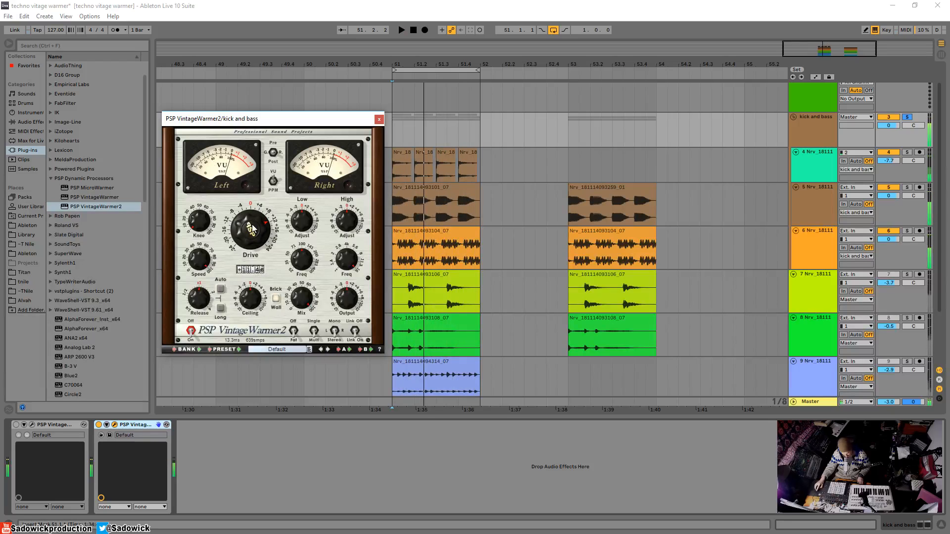
pyautogui.moveTo(261, 230); pyautogui.dragTo(256, 267)
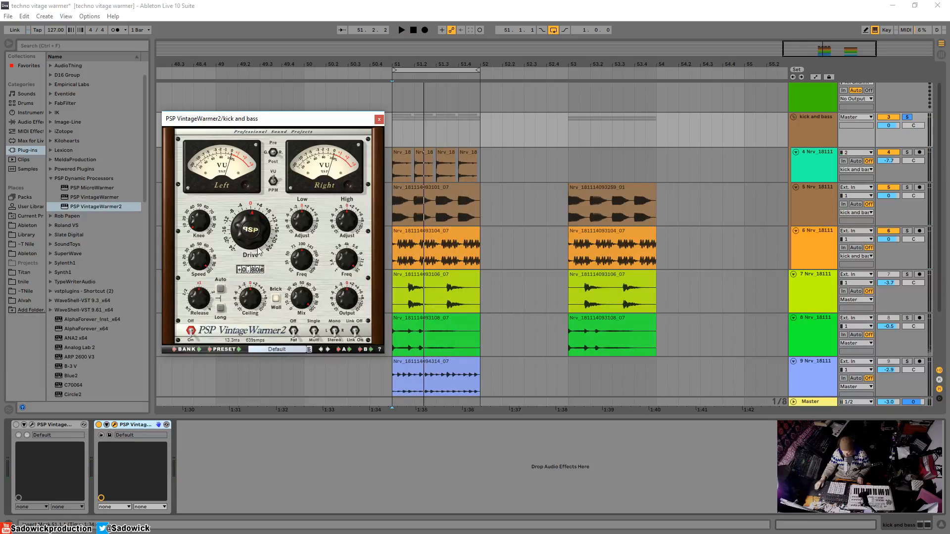
# Adjust VintageWarmer2's Drive and Knee and lower its Output to about -2.2 dB while the loop plays.
pyautogui.press('space')
pyautogui.moveTo(249, 236); pyautogui.dragTo(249, 226)
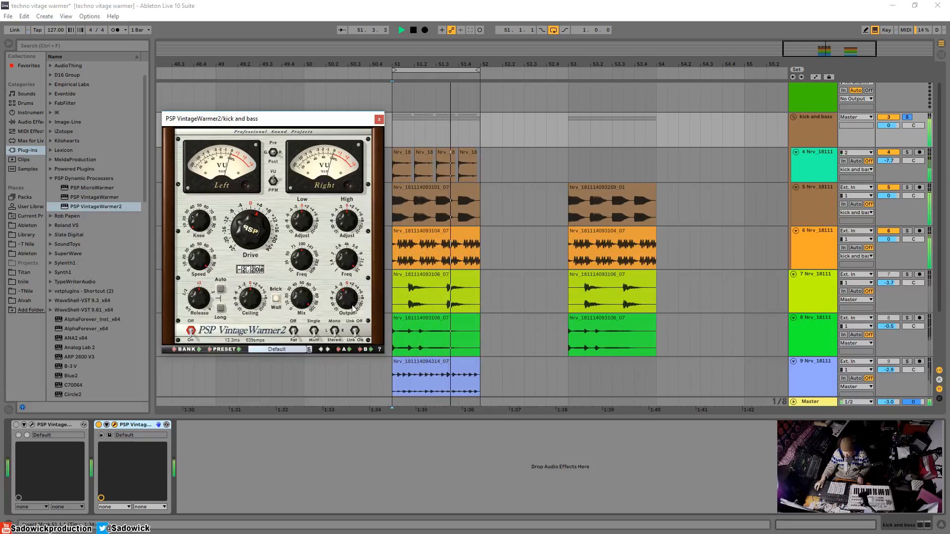
pyautogui.moveTo(200, 217); pyautogui.dragTo(200, 212)
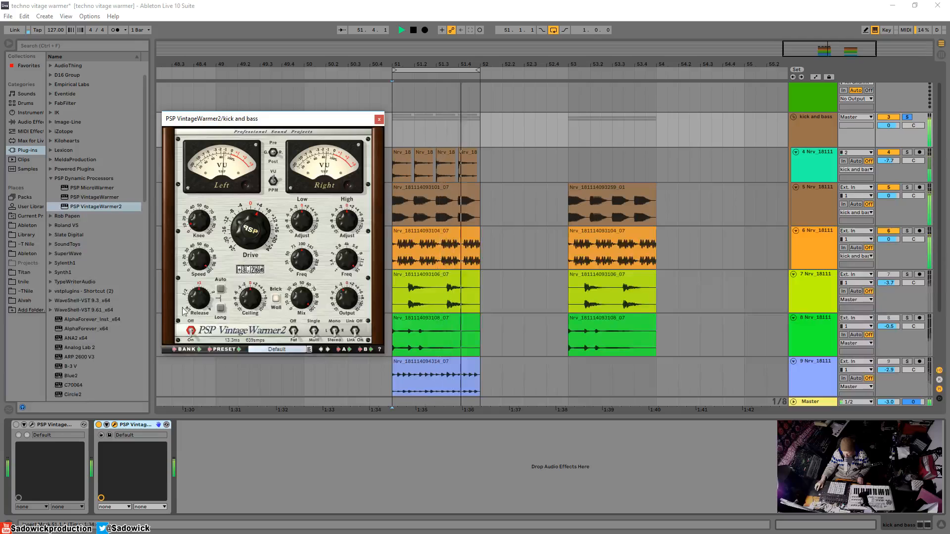
# Compare VintageWarmer with VintageWarmer2 during playback by enabling one at a time, leaving VintageWarmer2 active.
pyautogui.click(99, 425)
pyautogui.click(15, 424)
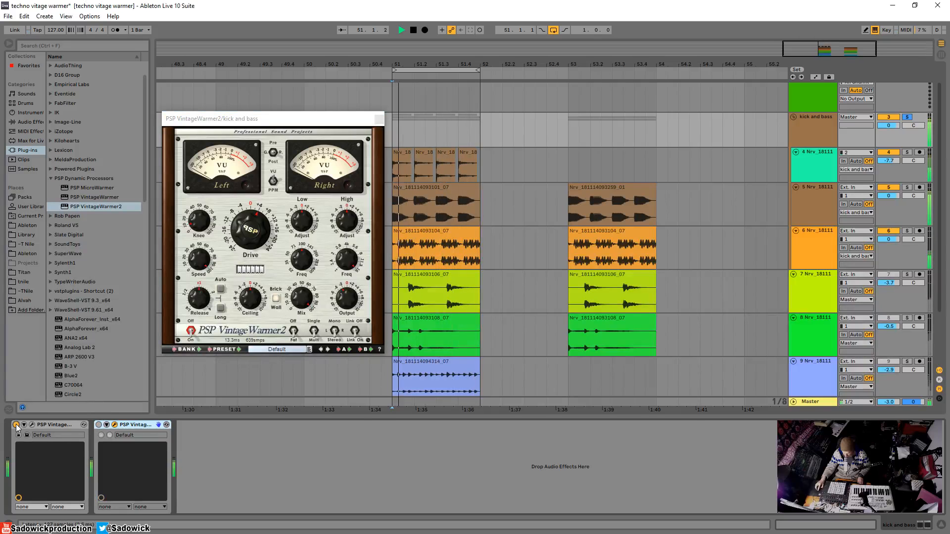
pyautogui.click(16, 424)
pyautogui.click(99, 424)
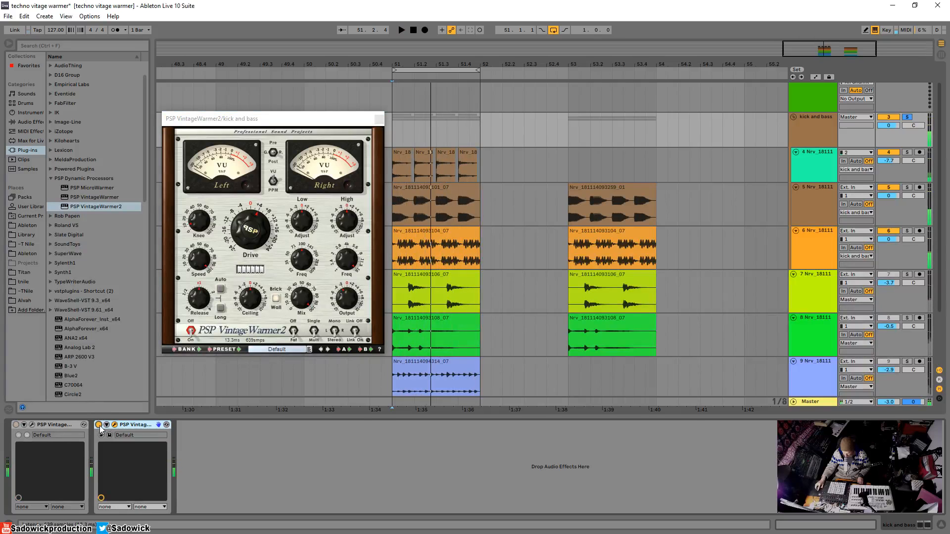
pyautogui.click(346, 300)
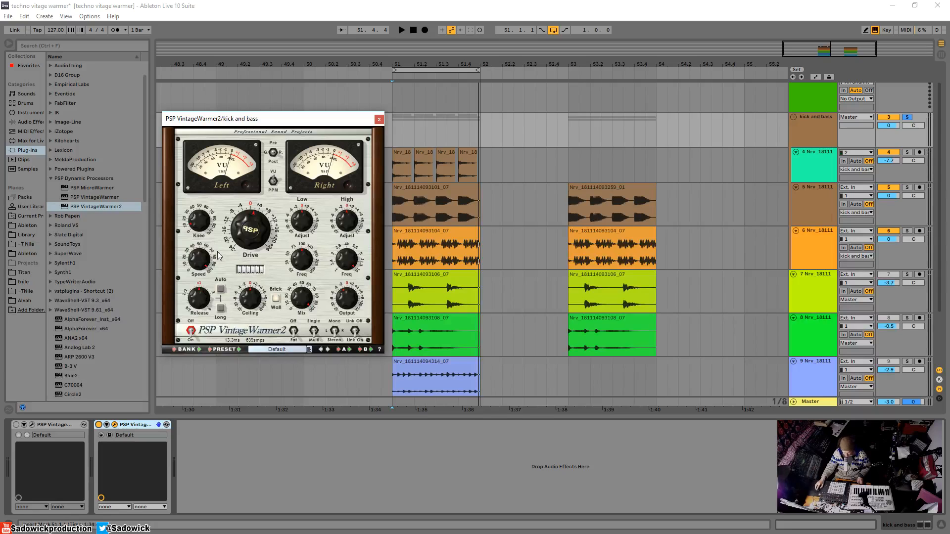
# Audition VintageWarmer2's Drive up to about 5.7 dB while the kick and bass loop plays.
pyautogui.moveTo(204, 259)
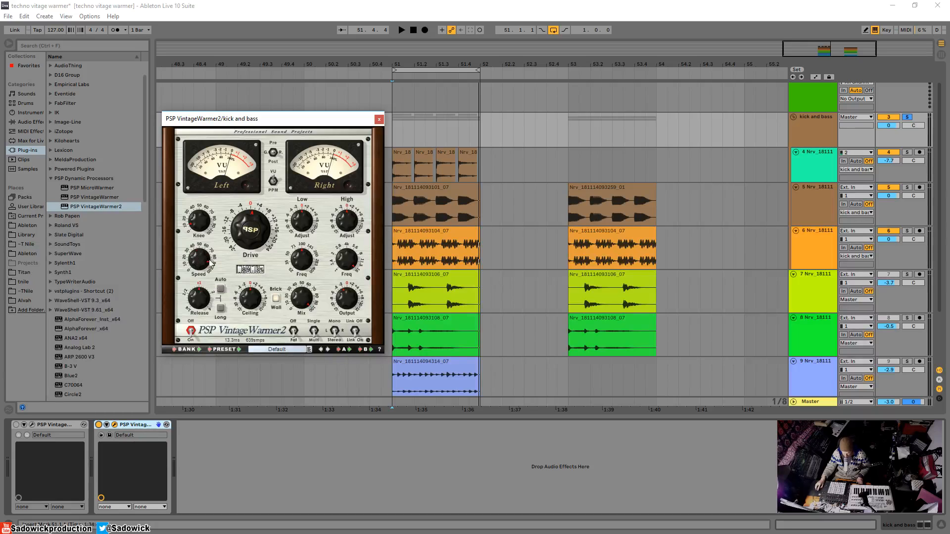
pyautogui.press('space')
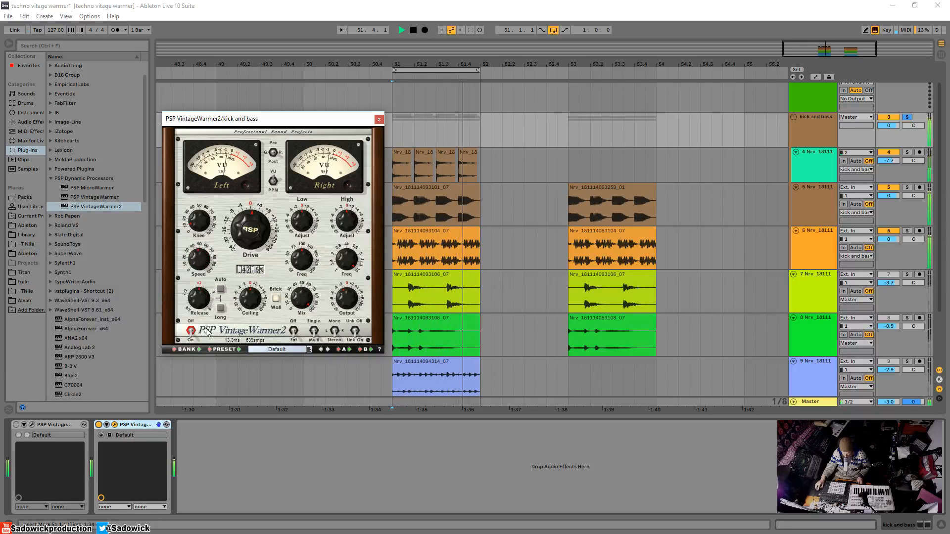
pyautogui.moveTo(257, 215); pyautogui.dragTo(254, 228)
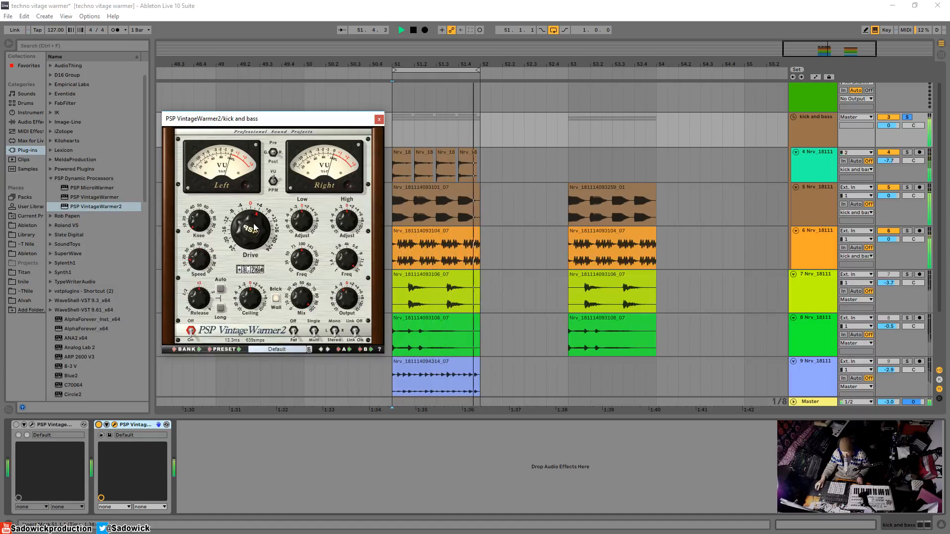
pyautogui.press('space')
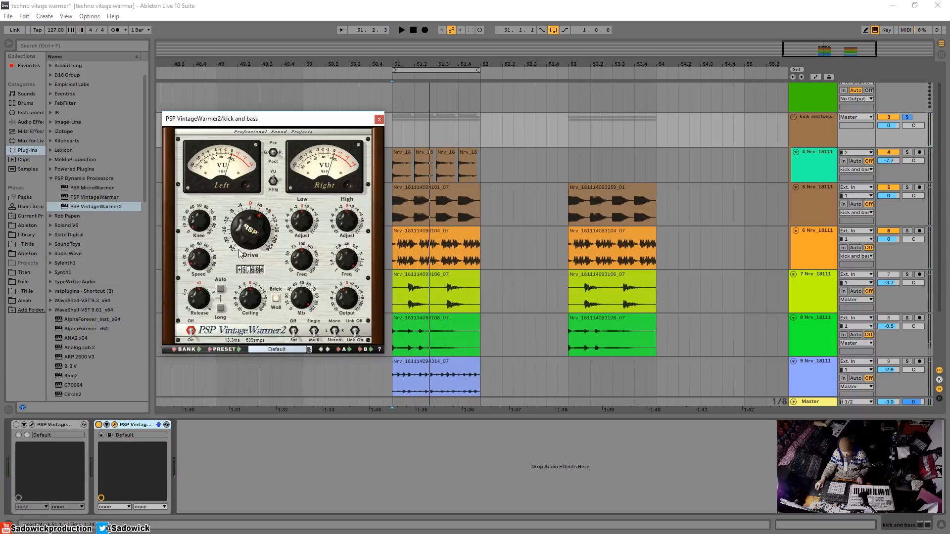
# Lower VintageWarmer2's Drive to about 2.5 dB and compare the playing loop with the plug-in bypassed and enabled.
pyautogui.press('space')
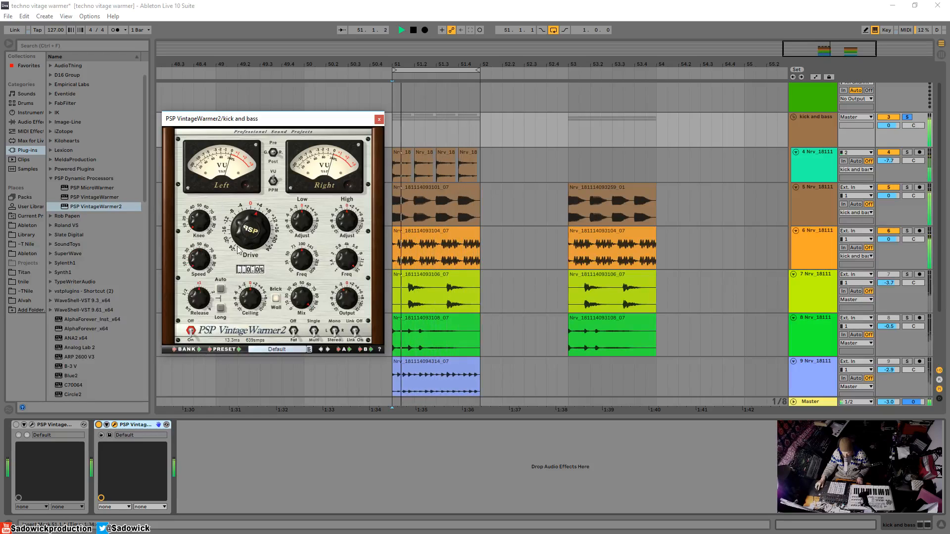
pyautogui.moveTo(254, 219); pyautogui.dragTo(251, 231)
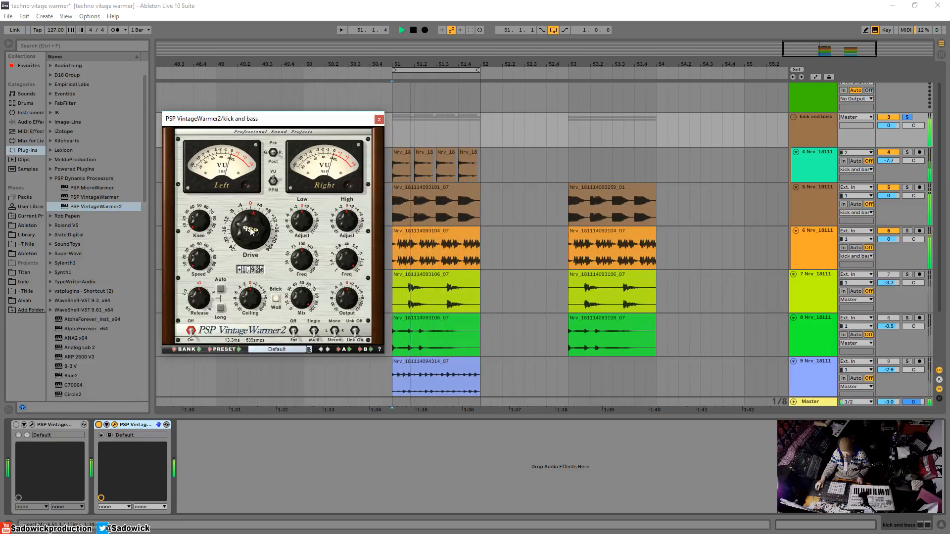
pyautogui.click(101, 426)
pyautogui.click(101, 425)
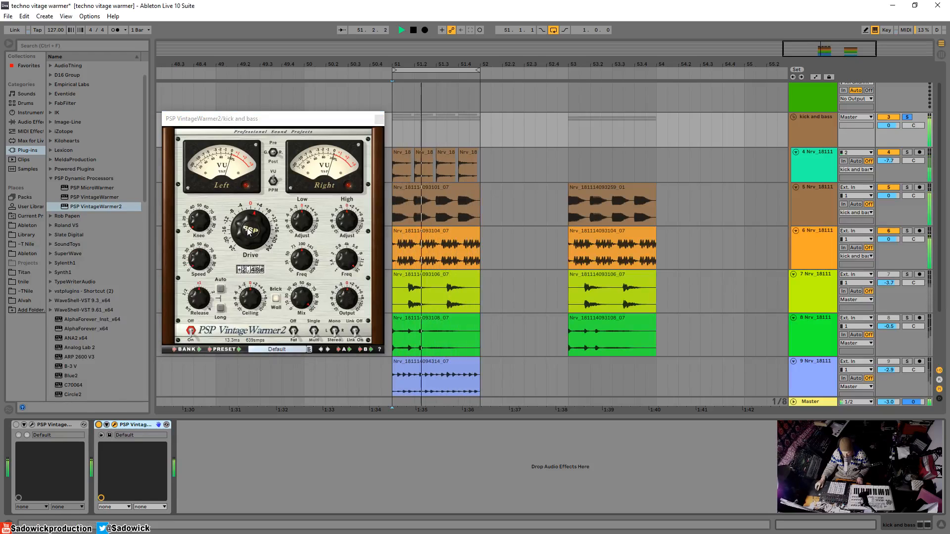
pyautogui.moveTo(249, 231); pyautogui.dragTo(248, 232)
pyautogui.press('space')
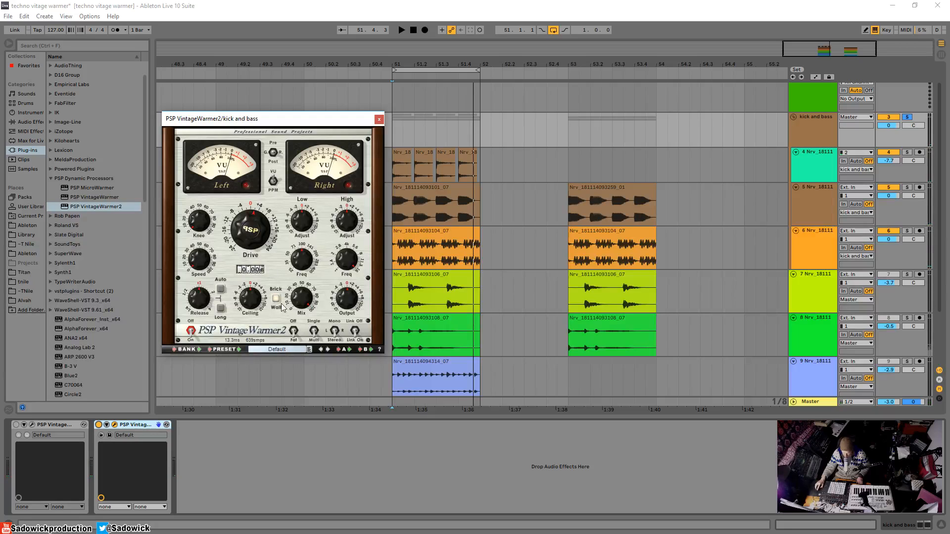
# Reduce VintageWarmer2's Drive to about 1.9 dB and audition its Ceiling while the loop plays.
pyautogui.press('space')
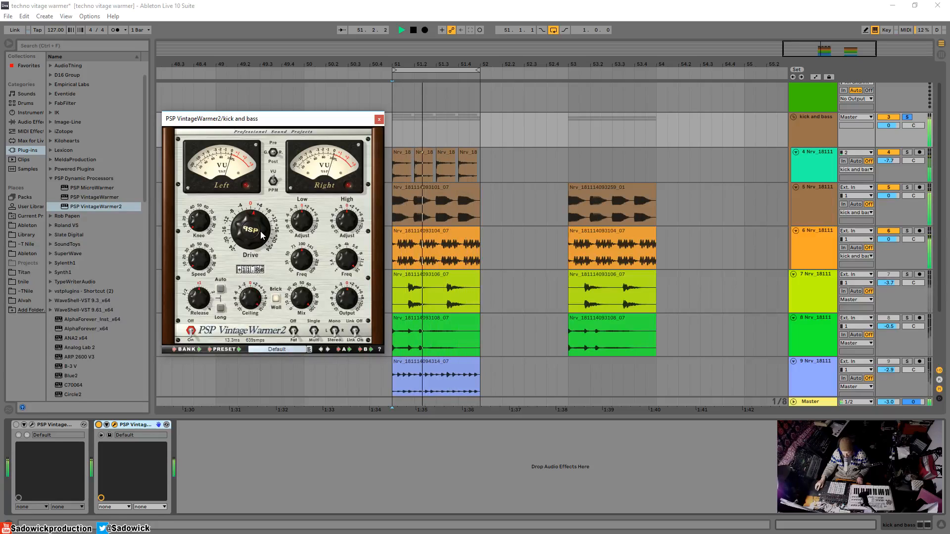
pyautogui.moveTo(260, 311)
pyautogui.mouseDown()
pyautogui.moveTo(263, 347)
pyautogui.moveTo(260, 304)
pyautogui.mouseUp()
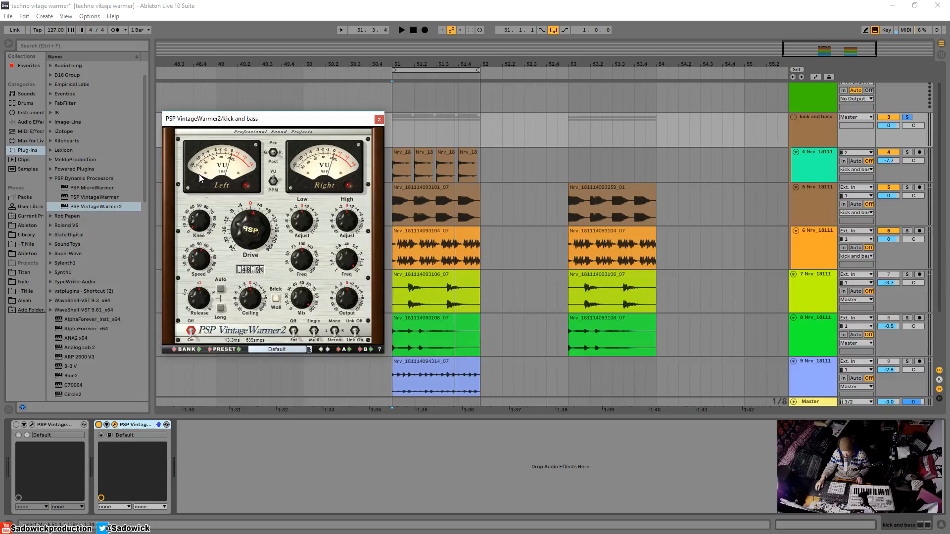
pyautogui.press('space')
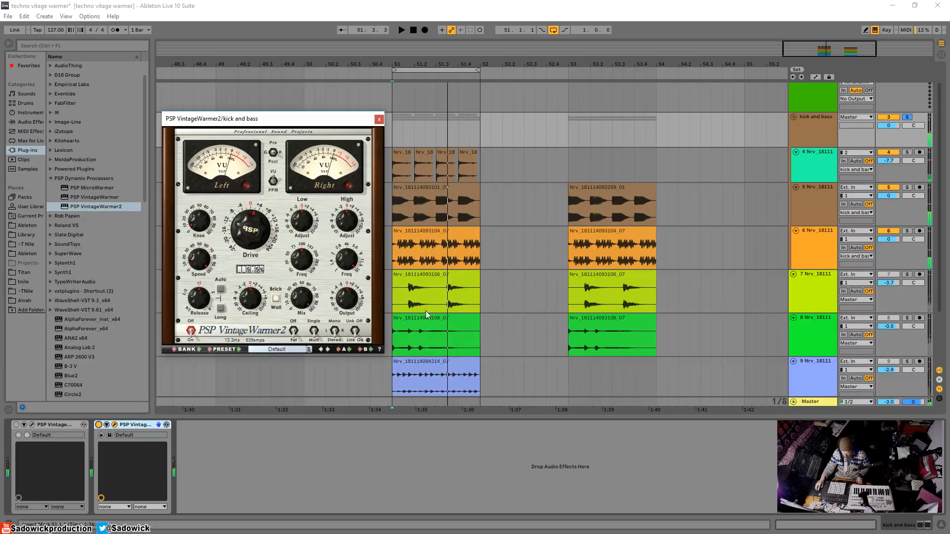
# Fine-tune VintageWarmer2's Drive and set its Output to about -1.2 dB during playback.
pyautogui.press('space')
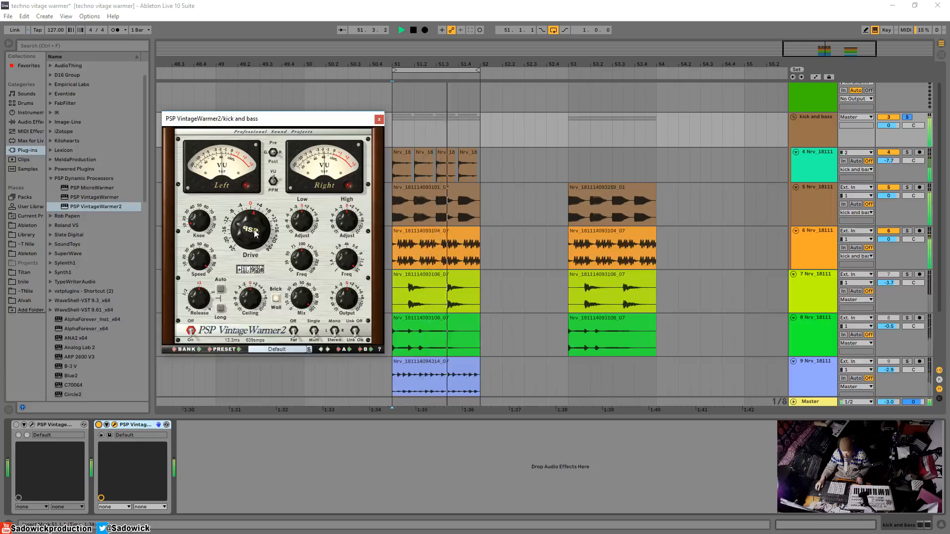
pyautogui.moveTo(254, 236); pyautogui.dragTo(254, 232)
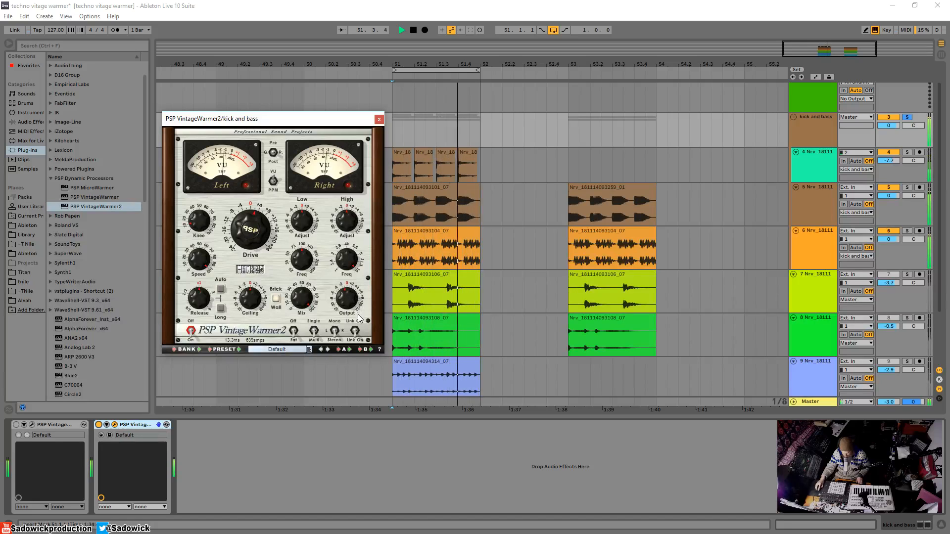
pyautogui.press('space')
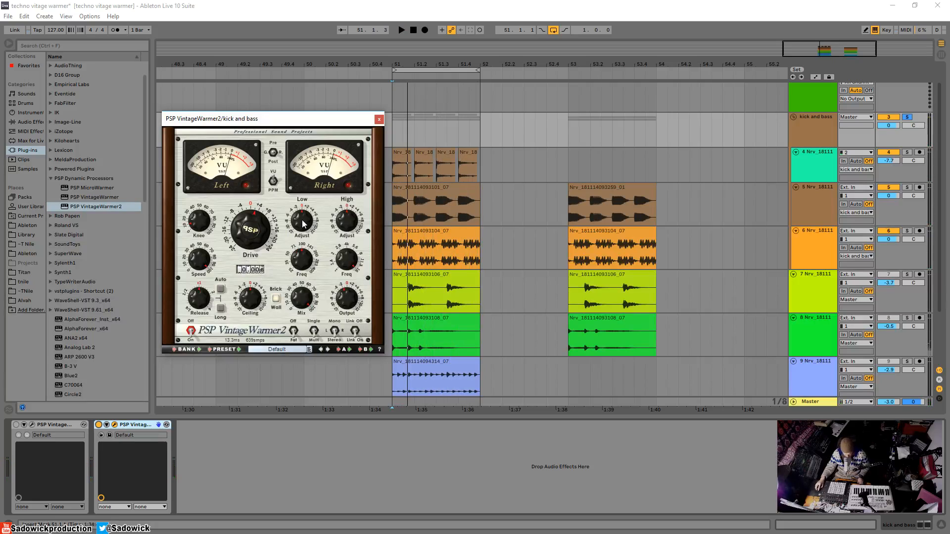
# Audition VintageWarmer2's Low Adjust at about 1.2 dB and High Adjust at about 3.3 dB on the playing loop.
pyautogui.press('space')
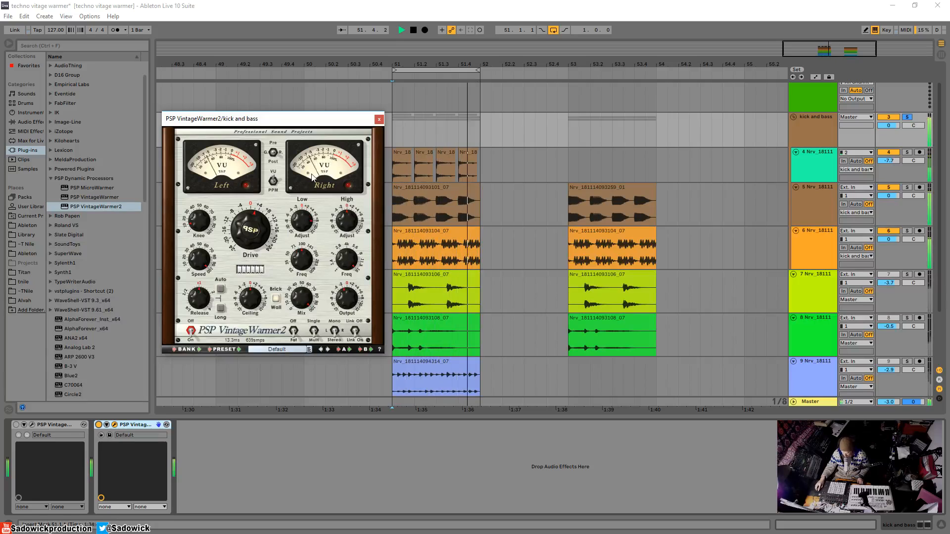
pyautogui.press('space')
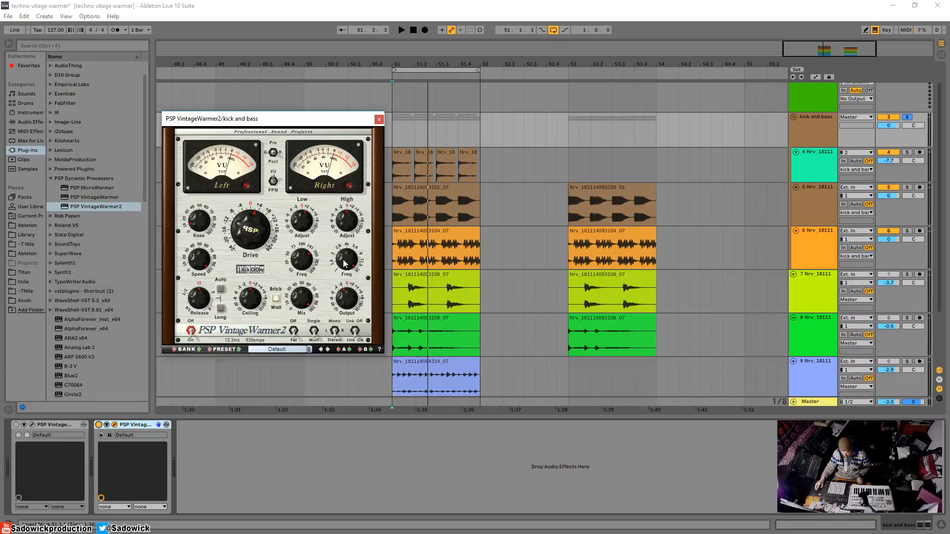
pyautogui.press('space')
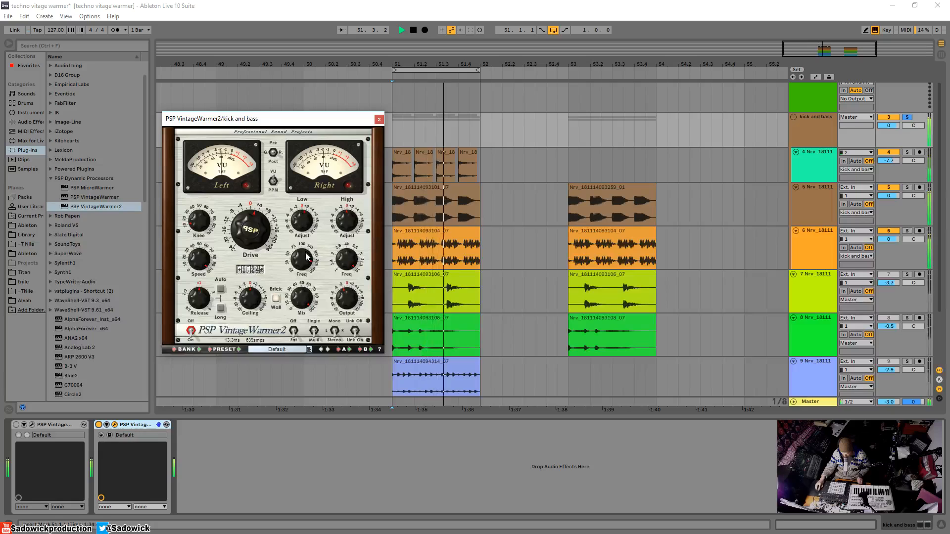
pyautogui.press('space')
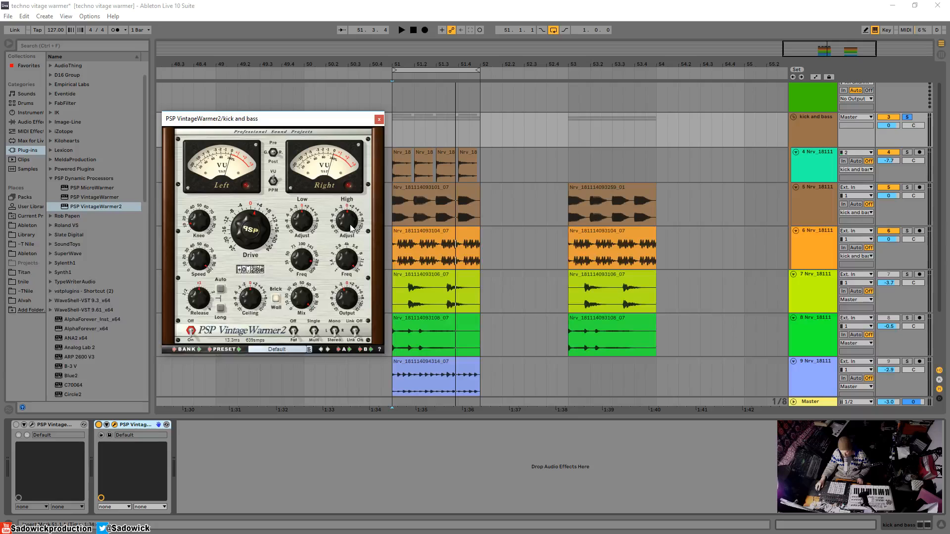
pyautogui.press('space')
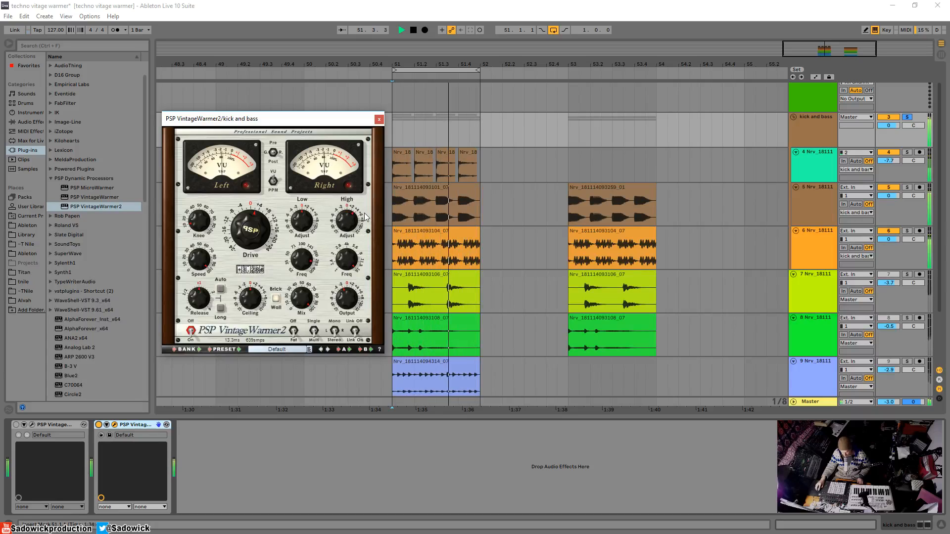
pyautogui.press('space')
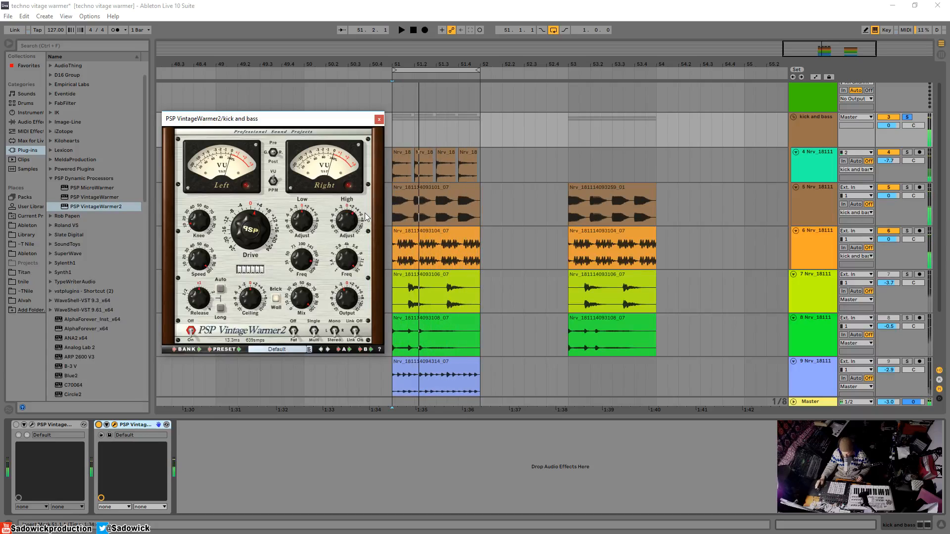
# Close the VintageWarmer2 window and unsolo the kick and bass group.
pyautogui.moveTo(339, 261)
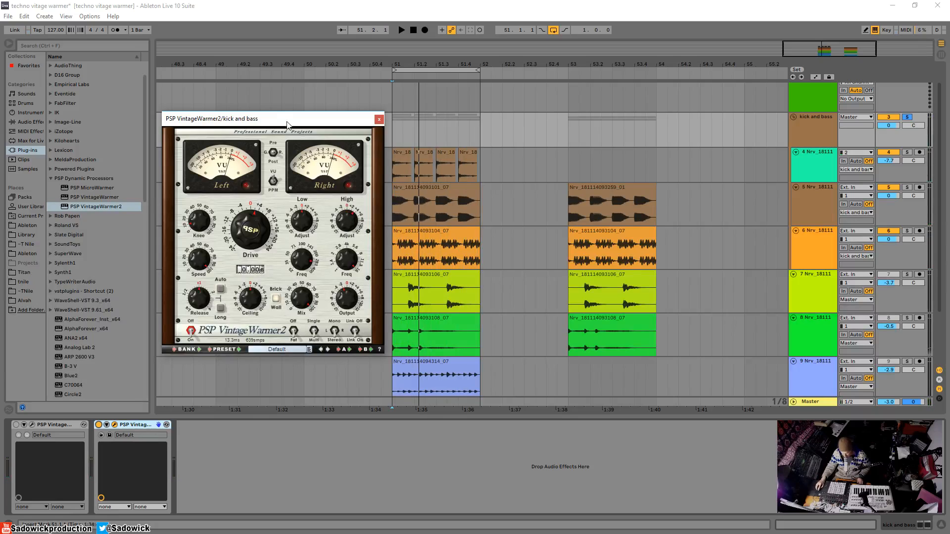
pyautogui.moveTo(286, 123); pyautogui.dragTo(309, 156)
pyautogui.click(401, 152)
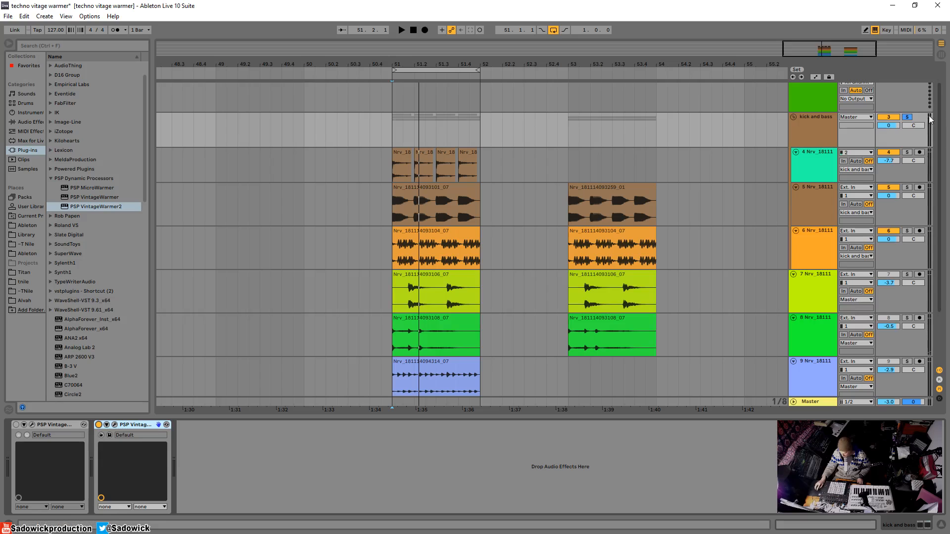
pyautogui.click(907, 117)
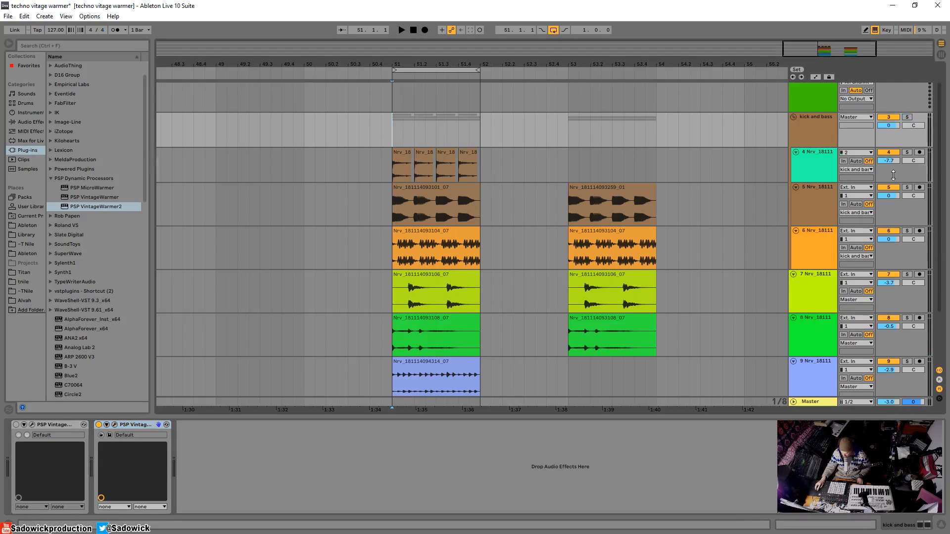
# Shrink the lanes of tracks 4 to 8 below the kick and bass group.
pyautogui.moveTo(893, 175); pyautogui.dragTo(894, 158)
pyautogui.moveTo(898, 200)
pyautogui.mouseDown()
pyautogui.moveTo(899, 166)
pyautogui.moveTo(909, 173)
pyautogui.mouseUp()
pyautogui.moveTo(905, 218); pyautogui.dragTo(904, 184)
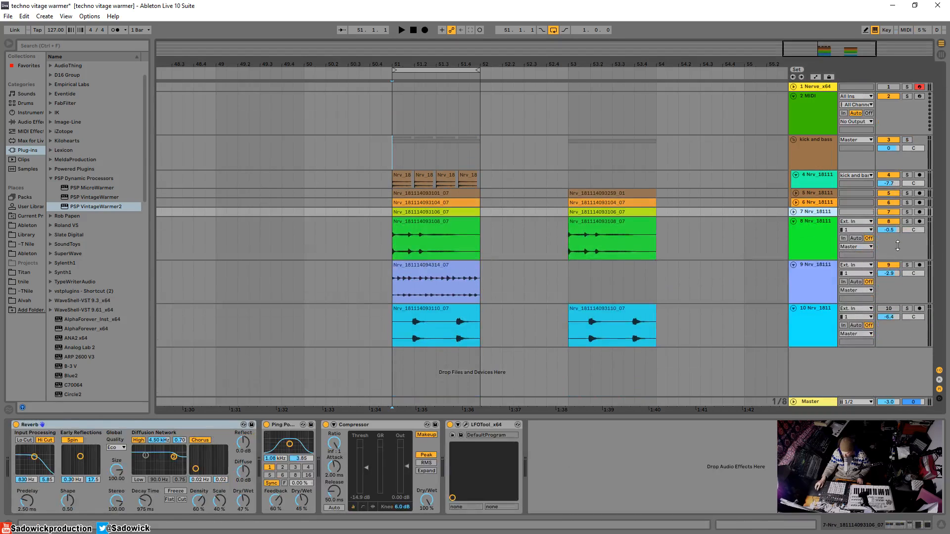
pyautogui.moveTo(898, 246); pyautogui.dragTo(898, 225)
# Play the full loop from bar 51 and audition it with track 10 switched on and off.
pyautogui.click(392, 151)
pyautogui.press('space')
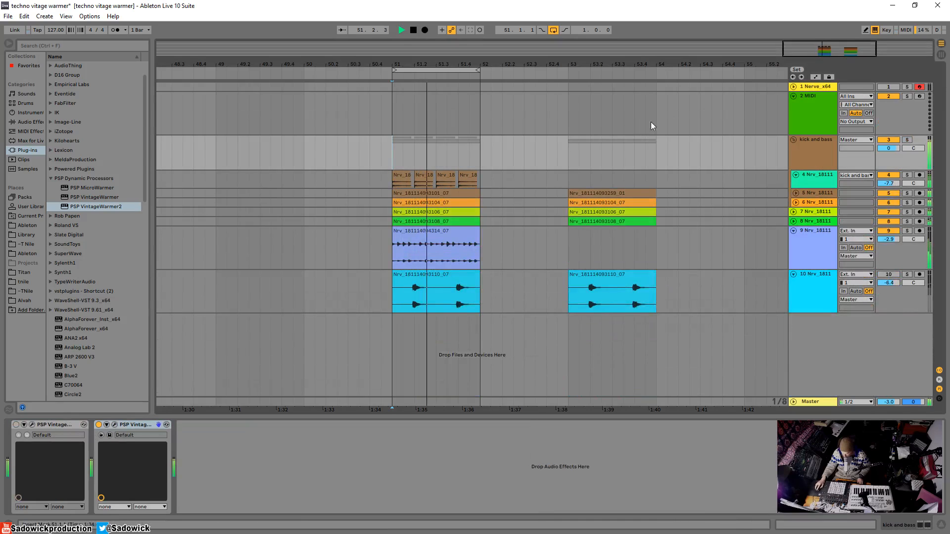
pyautogui.click(889, 275)
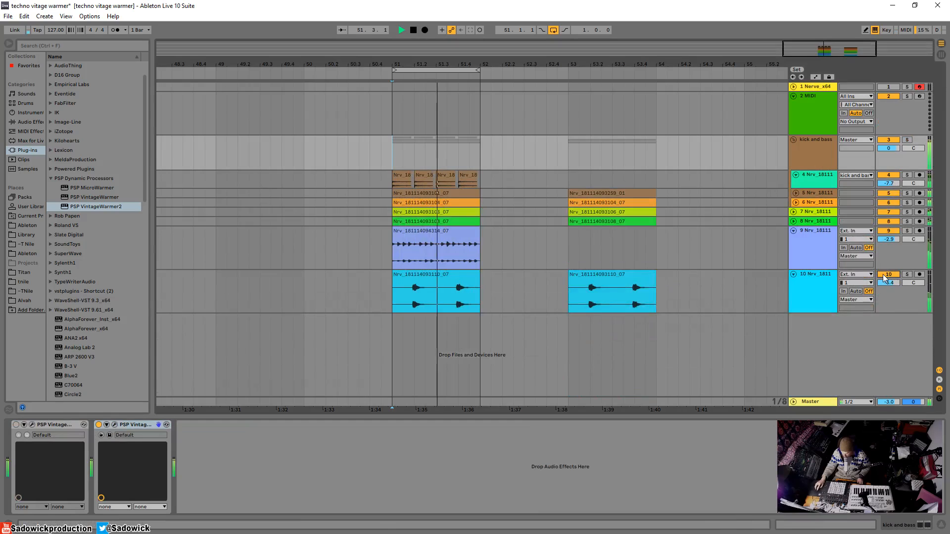
pyautogui.click(888, 275)
pyautogui.press('space')
# Insert PSP VintageWarmer2 before FabFilter Pro-L 2 on the Master track and compare it bypassed and enabled during playback.
pyautogui.click(818, 402)
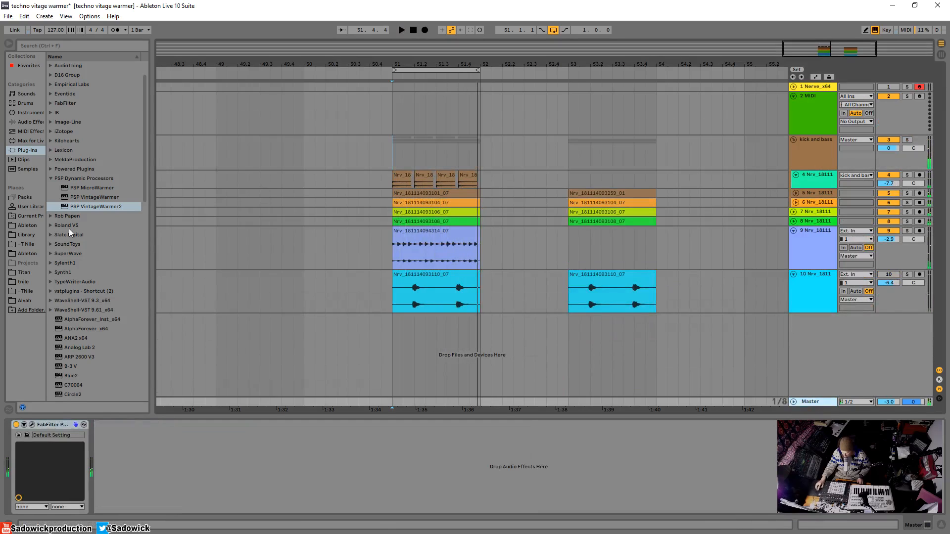
pyautogui.moveTo(95, 206); pyautogui.dragTo(46, 464)
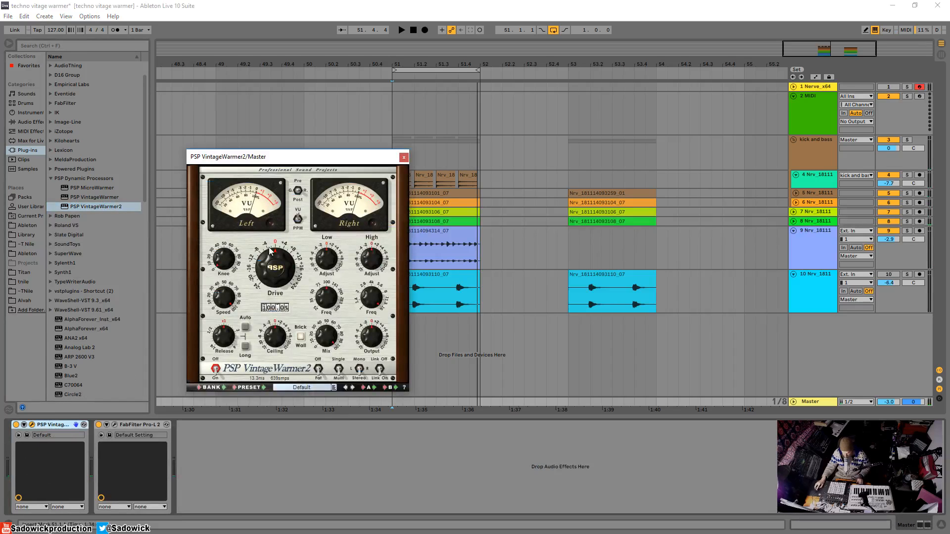
pyautogui.press('space')
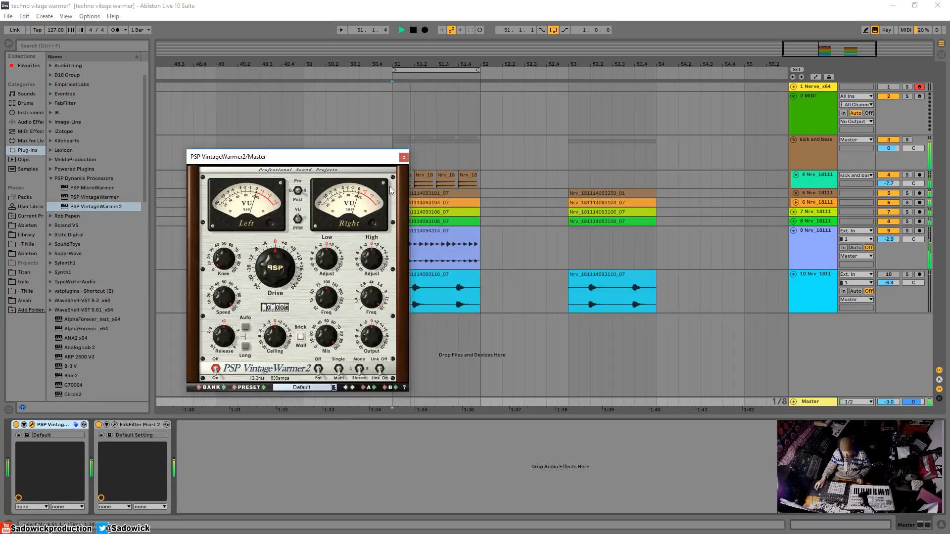
pyautogui.click(16, 425)
pyautogui.click(16, 425)
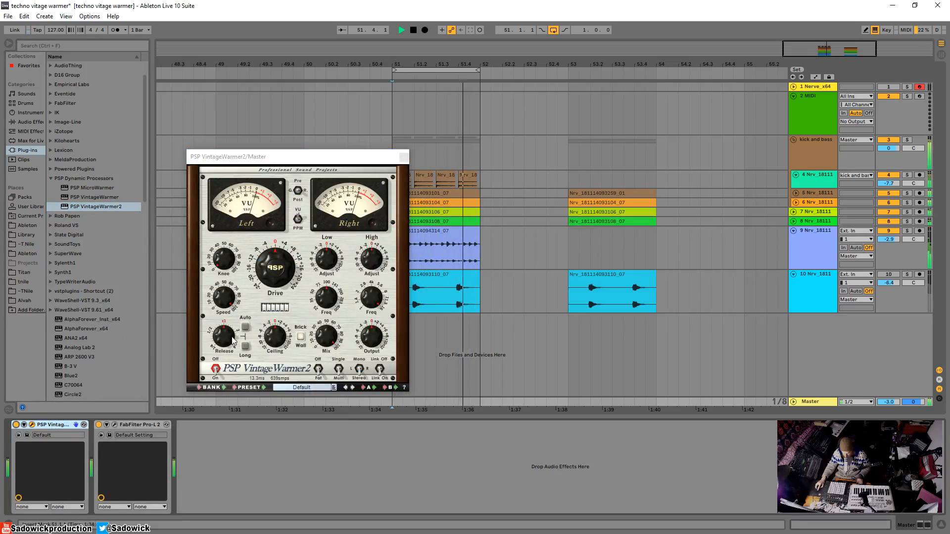
# Set the master VintageWarmer2's Knee to about 20% and its Output to about -1.4 dB while auditioning the loop.
pyautogui.moveTo(225, 263); pyautogui.dragTo(225, 258)
pyautogui.press('space')
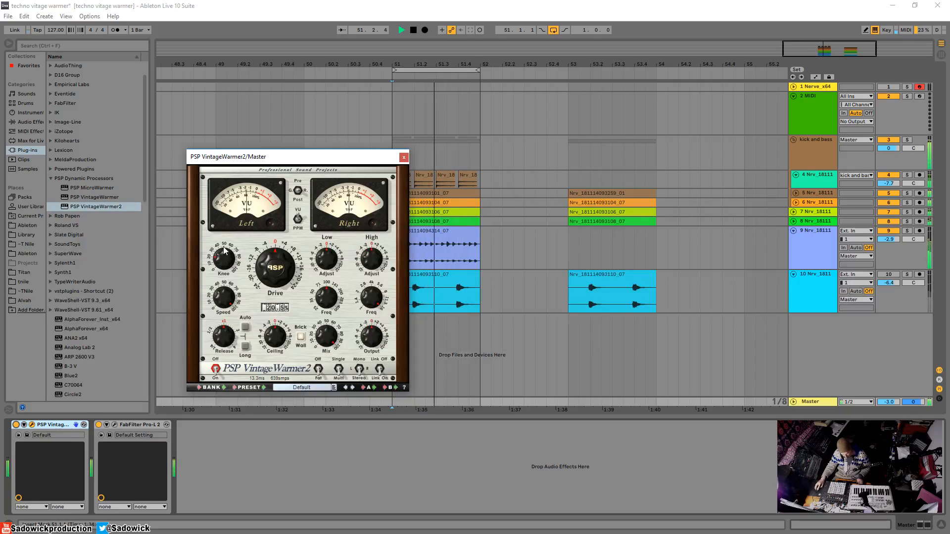
pyautogui.press('space')
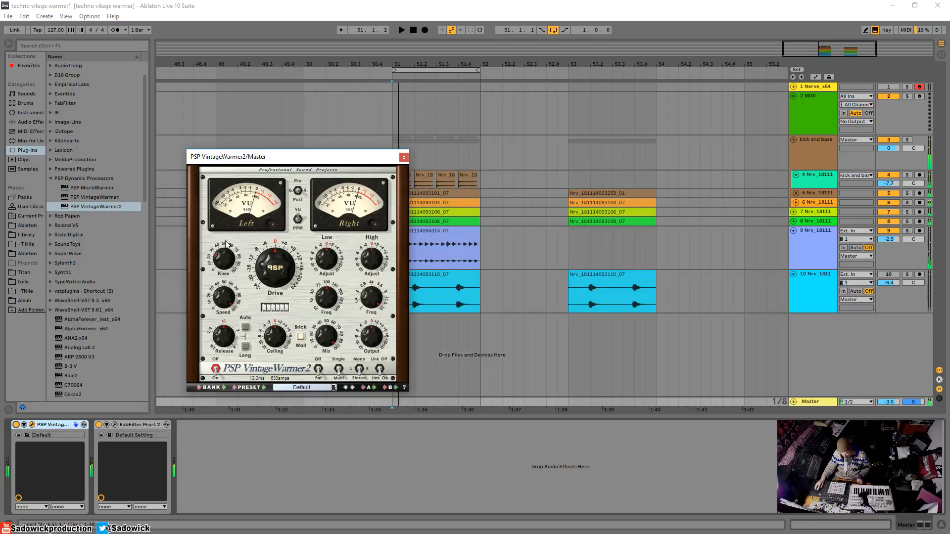
pyautogui.press('space')
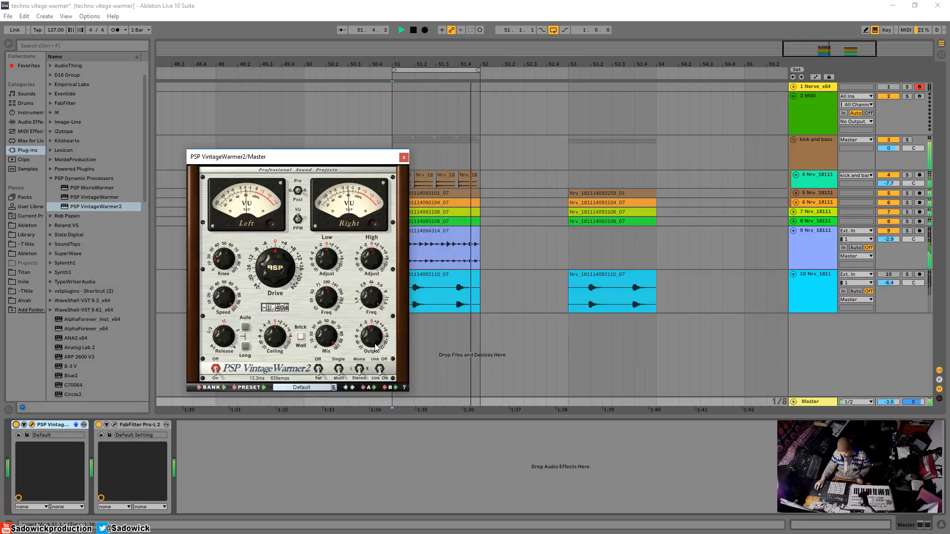
pyautogui.moveTo(373, 338); pyautogui.dragTo(375, 348)
pyautogui.press('space')
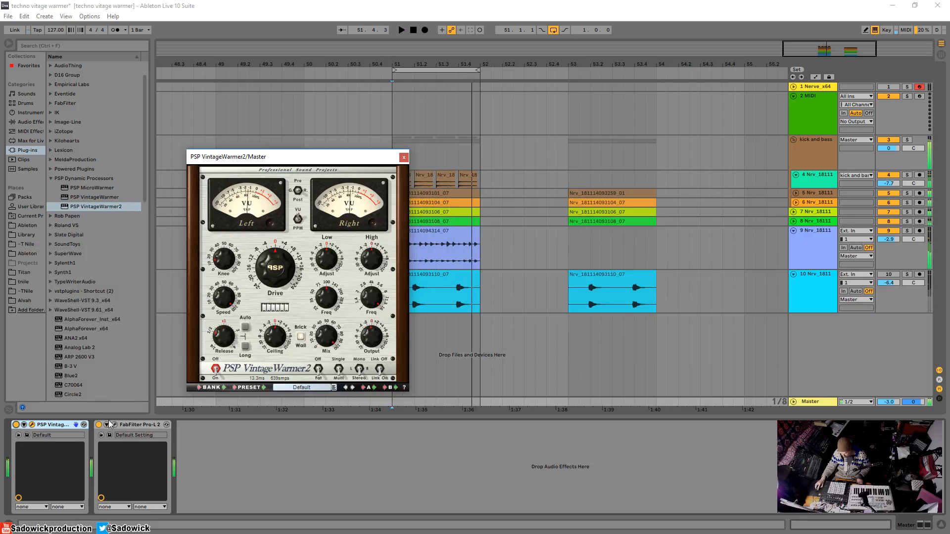
# Show FabFilter Pro-L 2 beside VintageWarmer2 and compare the loop's levels with VintageWarmer2 bypassed and enabled.
pyautogui.click(113, 426)
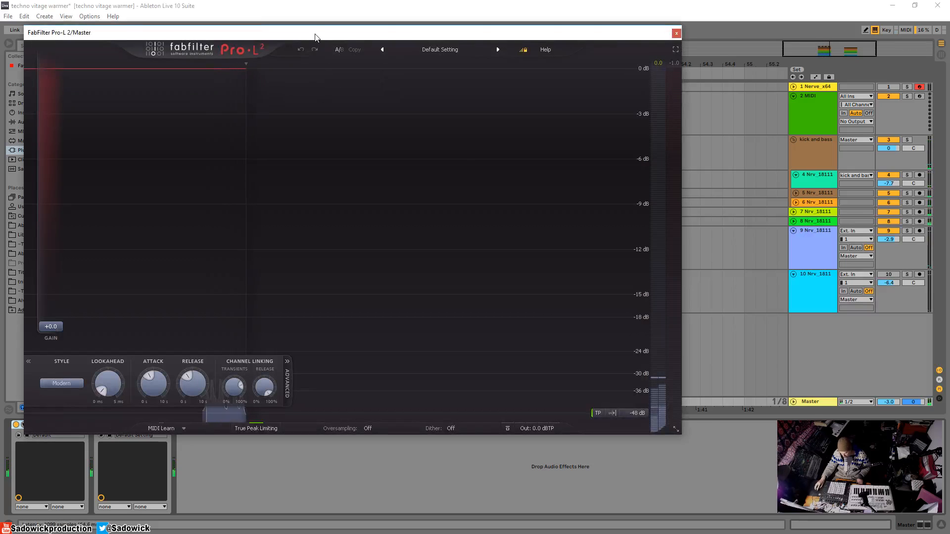
pyautogui.moveTo(315, 35); pyautogui.dragTo(609, 82)
pyautogui.moveTo(300, 161); pyautogui.dragTo(170, 136)
pyautogui.press('space')
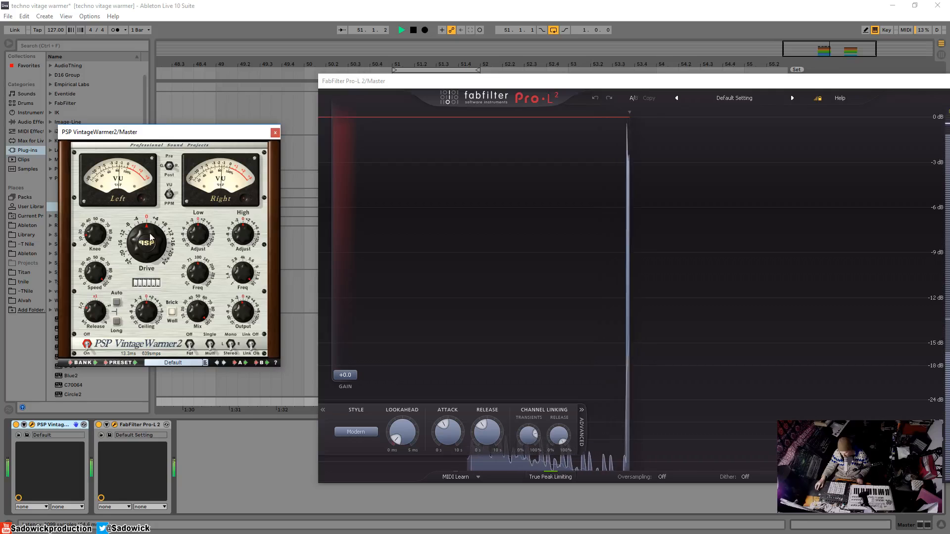
pyautogui.click(15, 425)
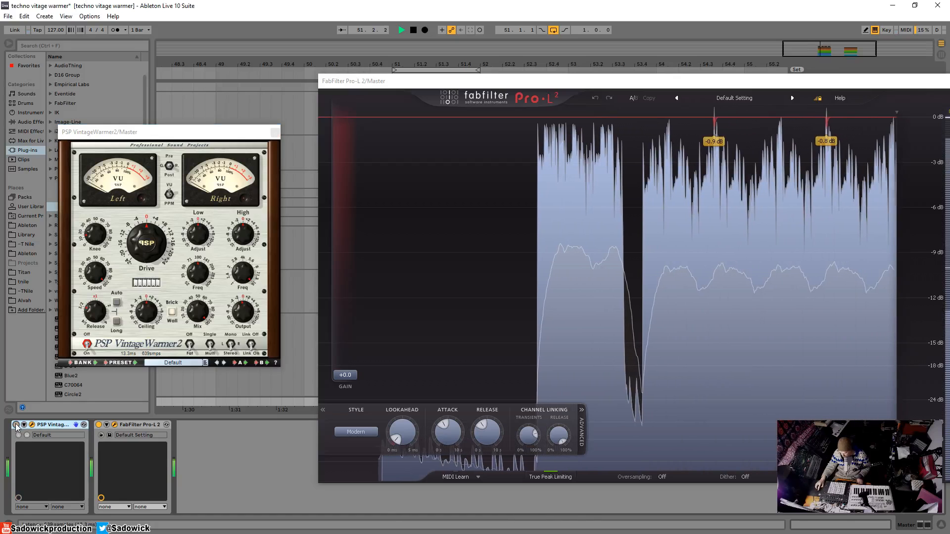
pyautogui.click(16, 425)
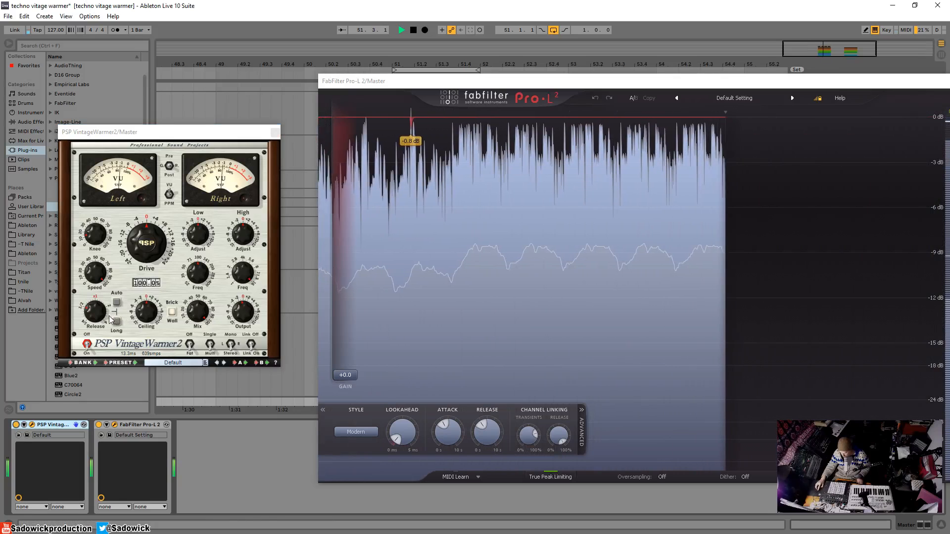
# Audition VintageWarmer2's Auto release on and off, and set its Speed to about 55%.
pyautogui.click(115, 301)
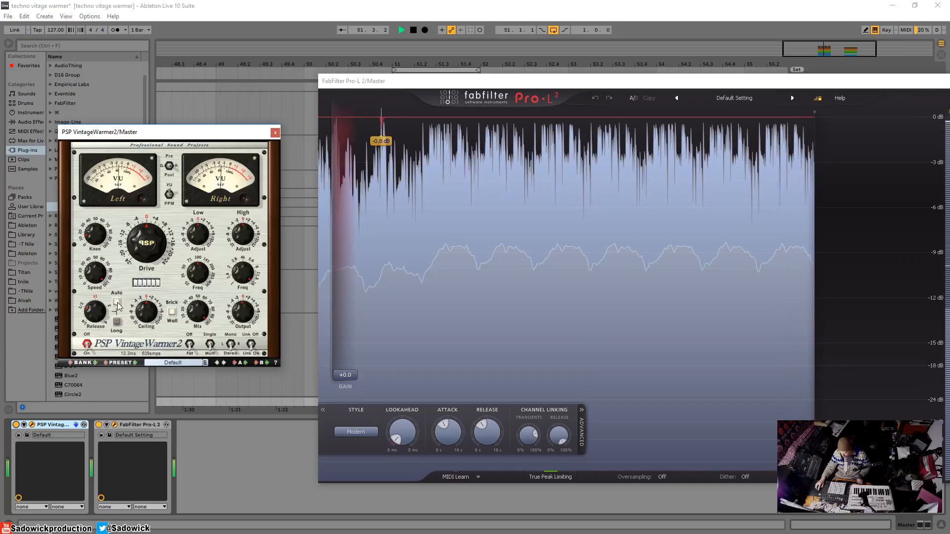
pyautogui.click(115, 301)
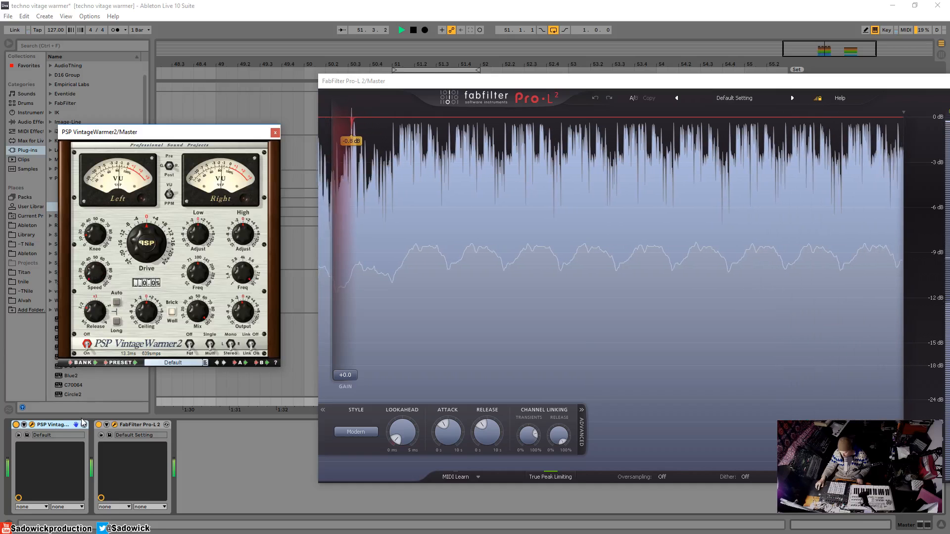
pyautogui.doubleClick(96, 273)
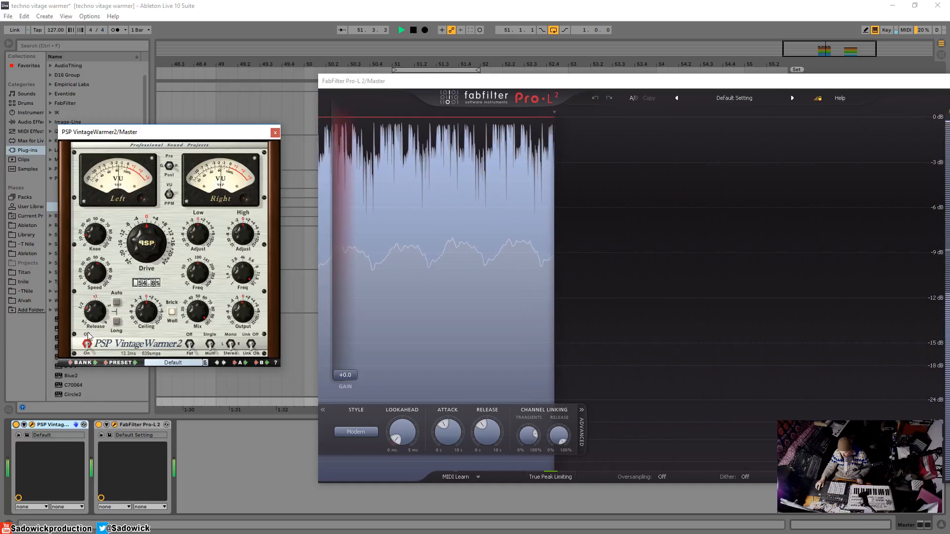
pyautogui.press('space')
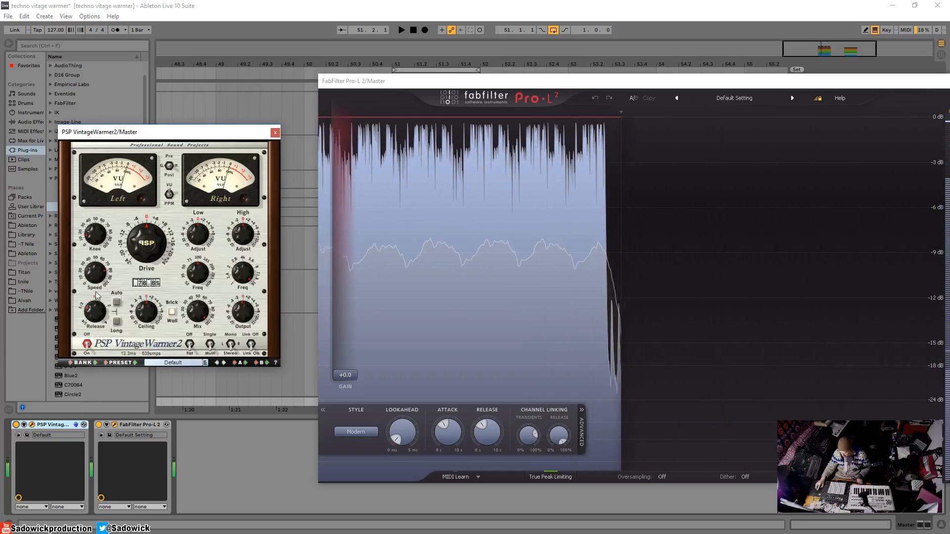
# Raise the master VintageWarmer2's Drive to about 3 dB and lower its Output while the loop plays.
pyautogui.doubleClick(152, 242)
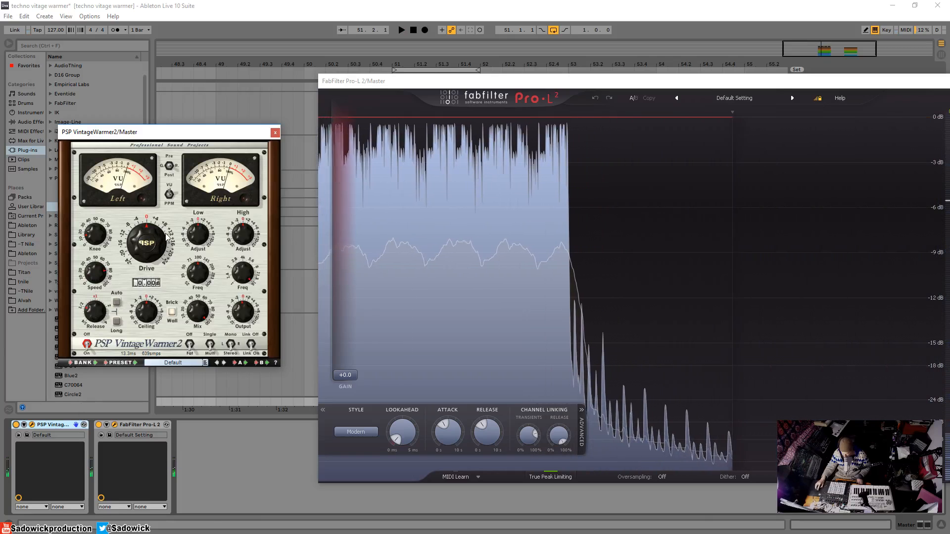
pyautogui.press('space')
pyautogui.moveTo(139, 250); pyautogui.dragTo(141, 241)
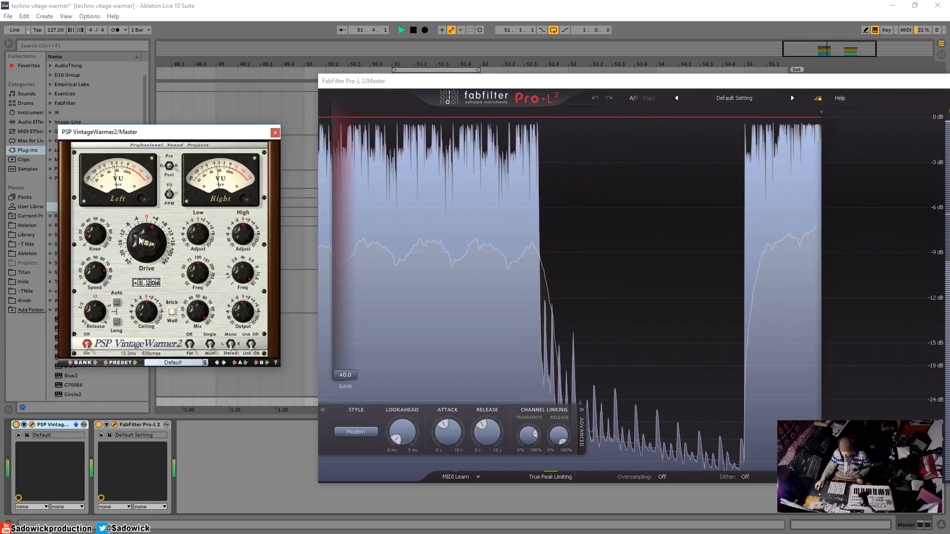
pyautogui.moveTo(241, 306); pyautogui.dragTo(241, 321)
pyautogui.press('space')
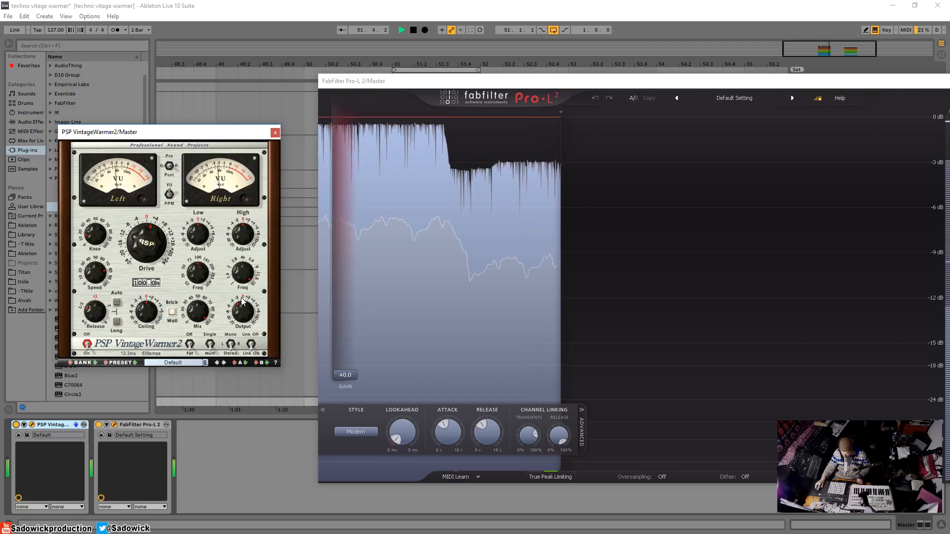
# Close the FabFilter Pro-L 2 window and compare the playing loop with the master VintageWarmer2 bypassed and enabled.
pyautogui.moveTo(870, 83); pyautogui.dragTo(750, 89)
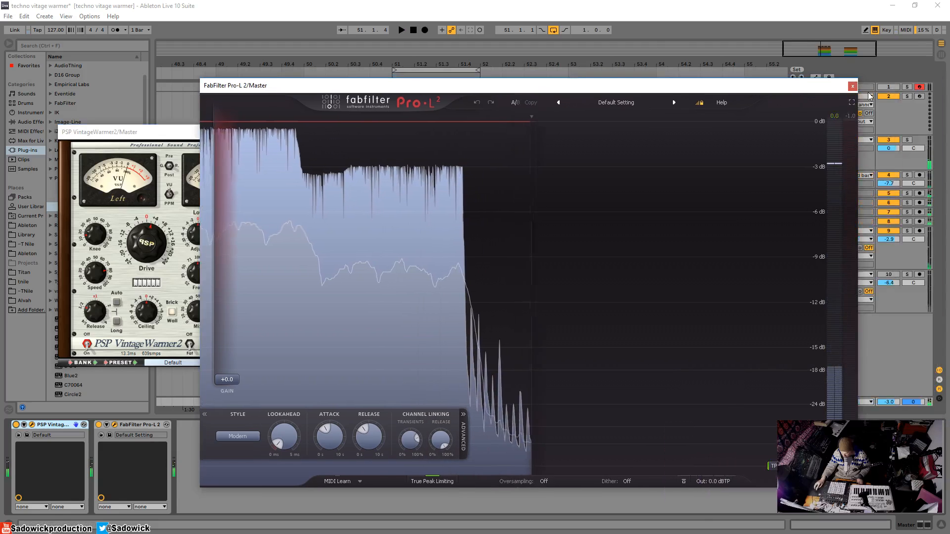
pyautogui.click(852, 87)
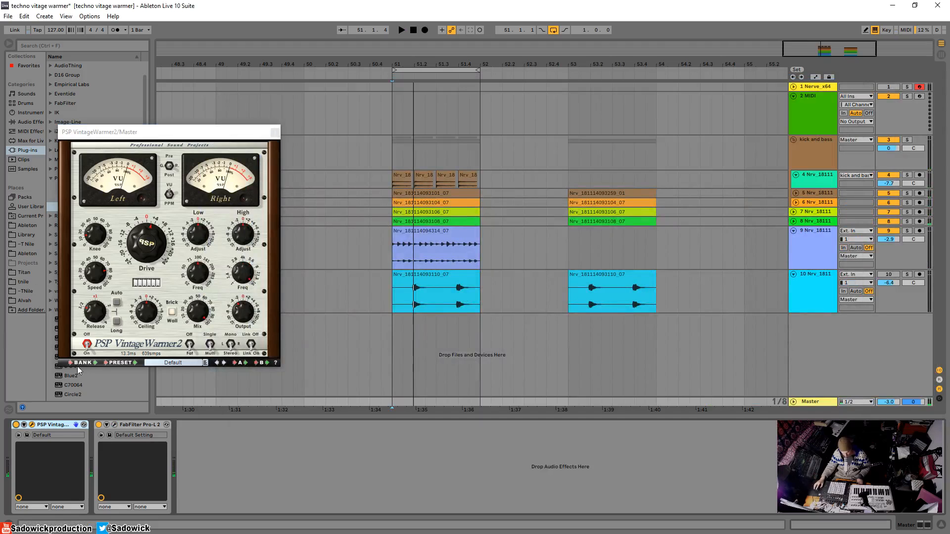
pyautogui.click(16, 425)
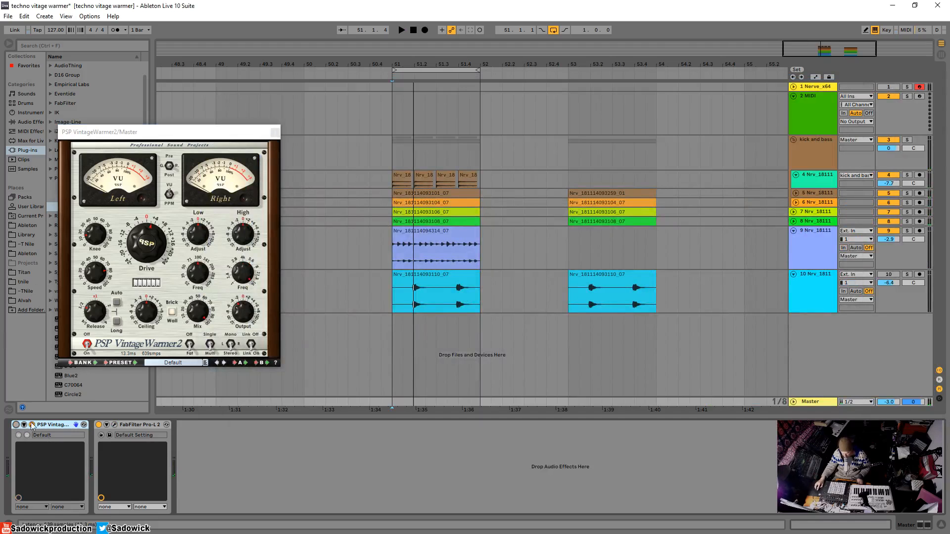
pyautogui.press('space')
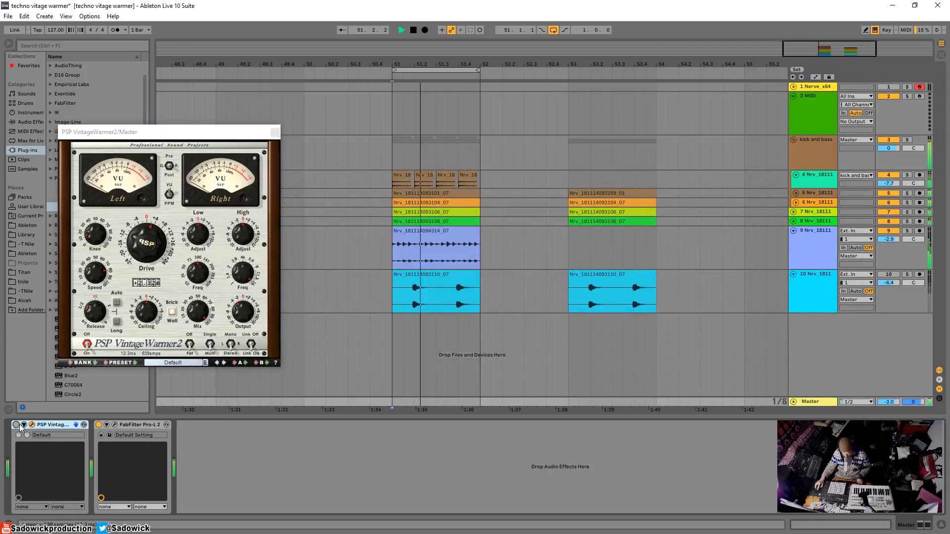
pyautogui.click(17, 425)
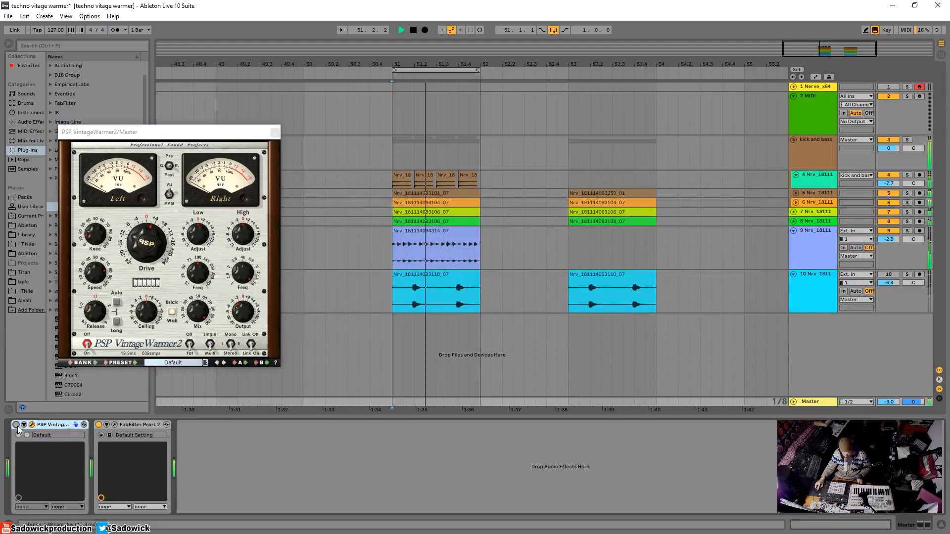
# Lower the master VintageWarmer2's Drive to about 0.6 dB and fine-tune its Knee, comparing the loop bypassed and enabled.
pyautogui.moveTo(134, 240)
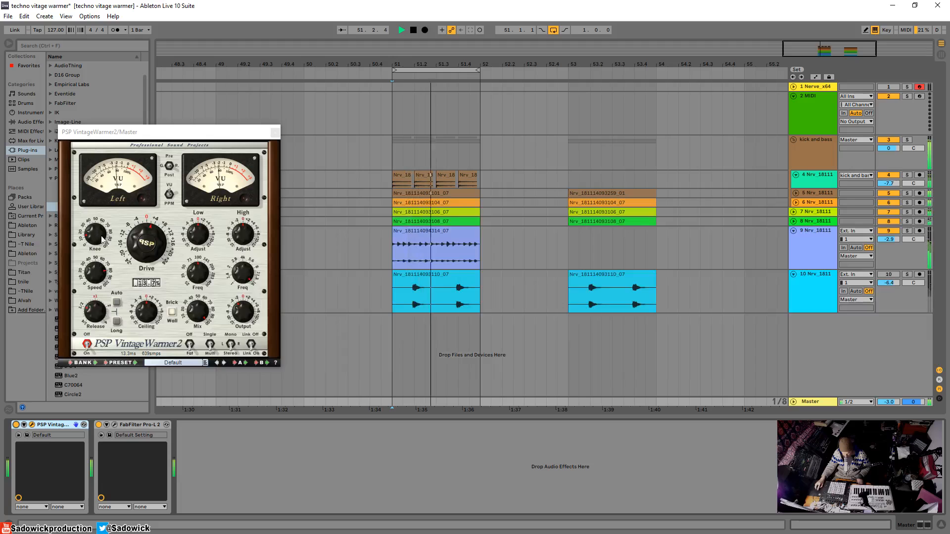
pyautogui.moveTo(135, 240); pyautogui.dragTo(140, 250)
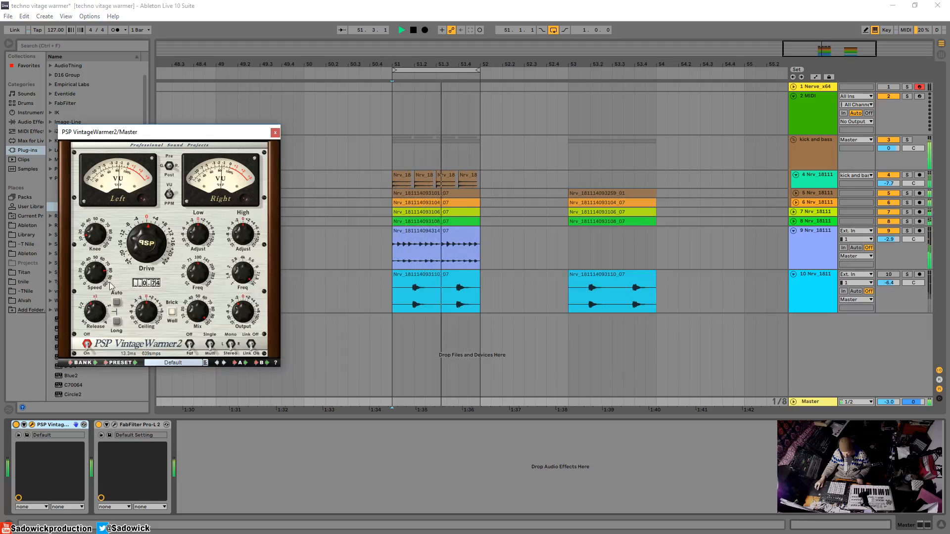
pyautogui.moveTo(95, 234); pyautogui.dragTo(94, 242)
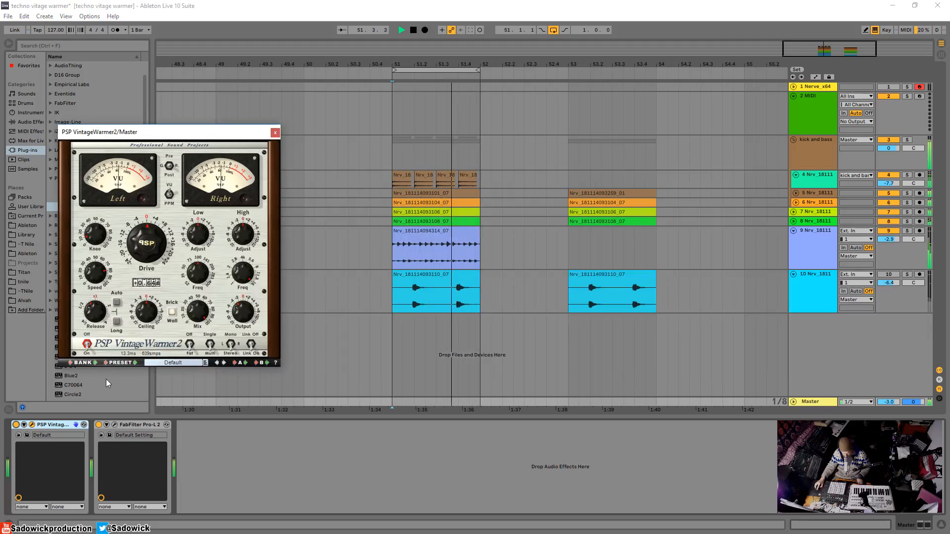
pyautogui.click(15, 425)
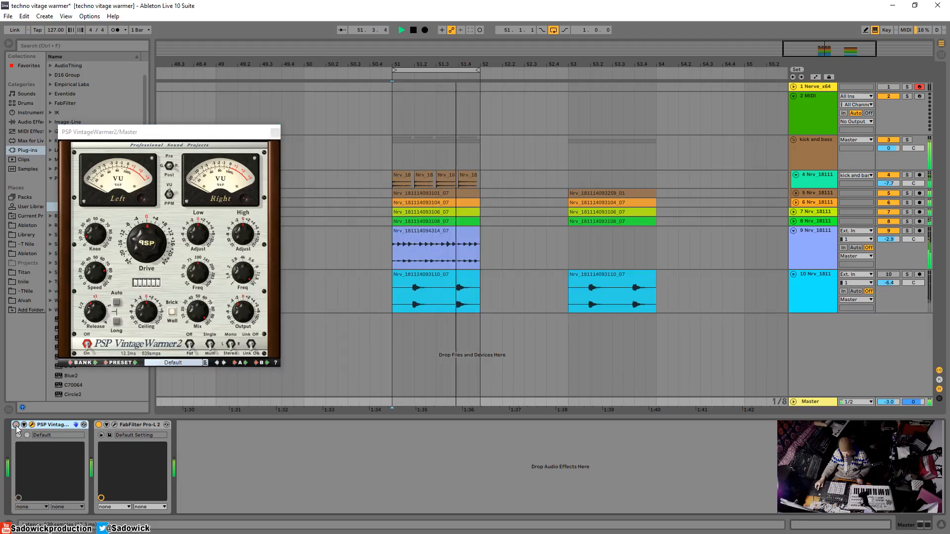
pyautogui.click(16, 425)
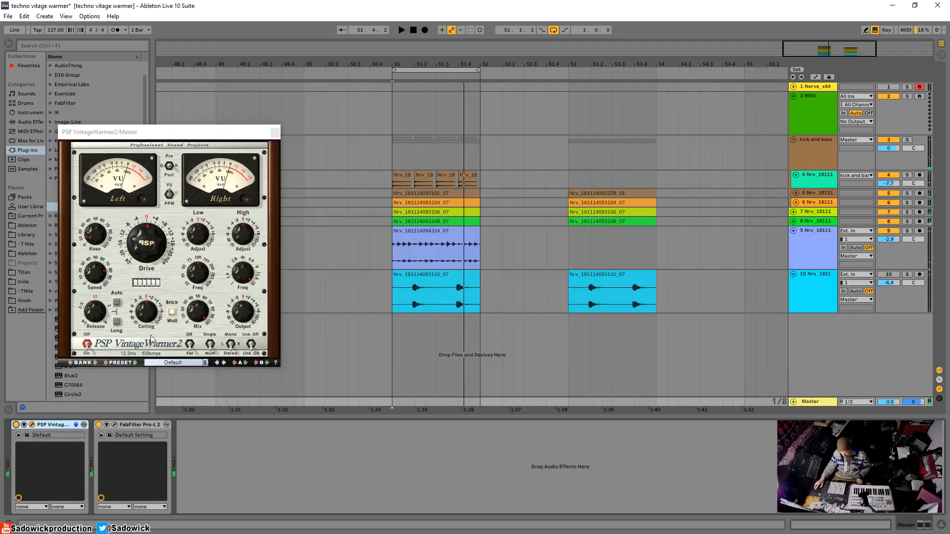
# Fine-tune the master VintageWarmer2's Output and compare the playing loop with the plug-in bypassed and enabled.
pyautogui.moveTo(251, 314)
pyautogui.moveTo(246, 317); pyautogui.dragTo(247, 318)
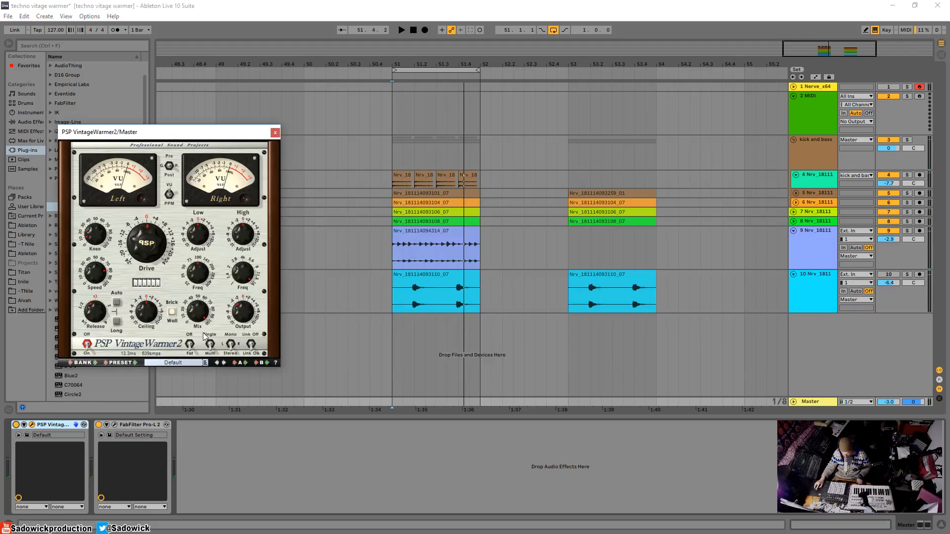
pyautogui.press('space')
pyautogui.click(16, 425)
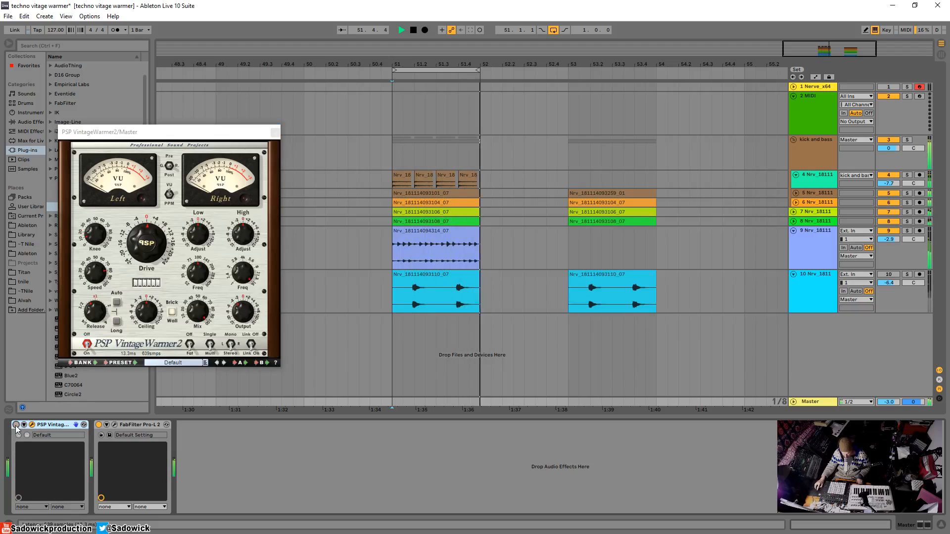
pyautogui.click(17, 425)
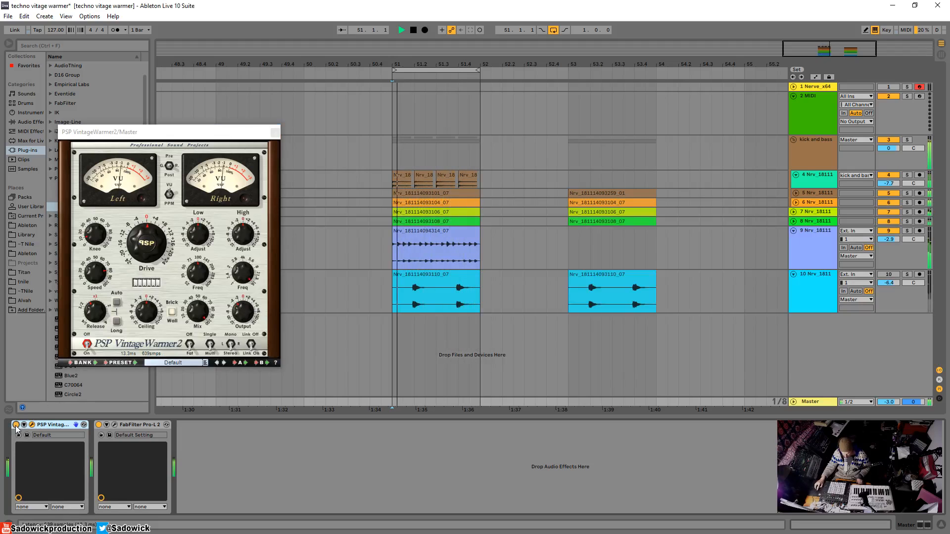
pyautogui.click(17, 425)
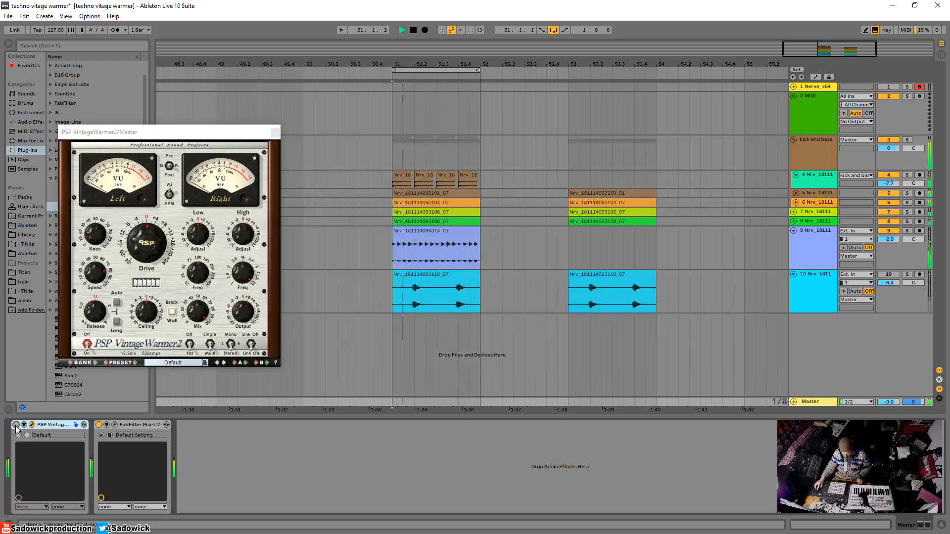
pyautogui.click(16, 425)
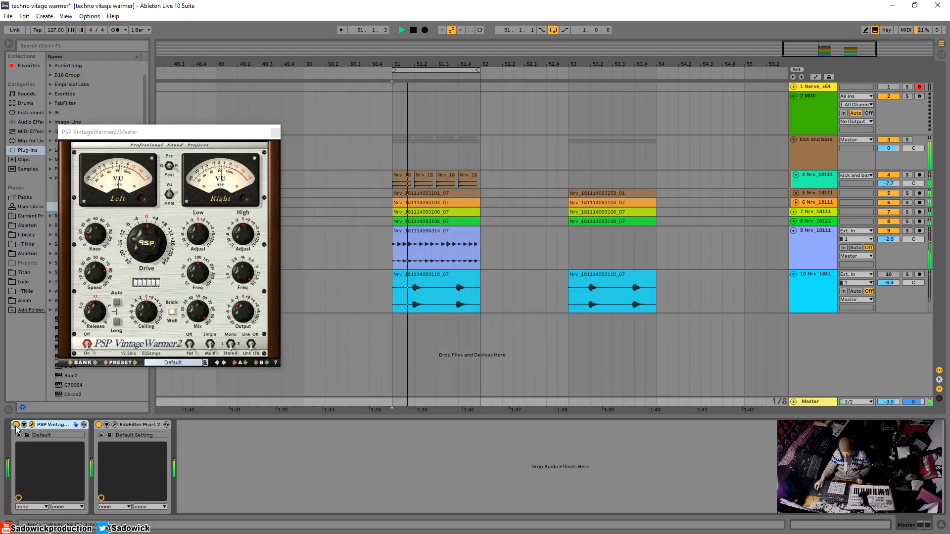
pyautogui.press('space')
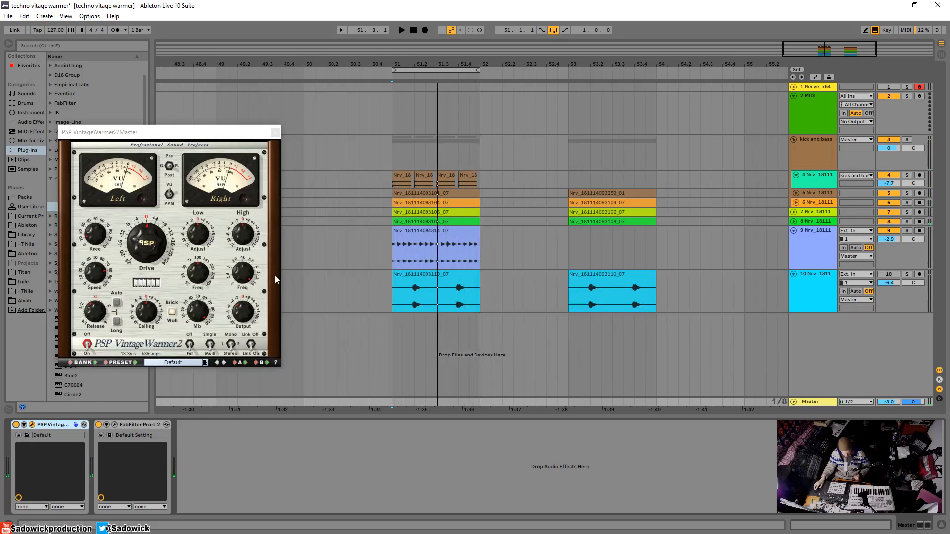
# Fine-tune the master VintageWarmer2's High Adjust while the loop plays, comparing the sound with the plug-in bypassed and enabled.
pyautogui.click(245, 241)
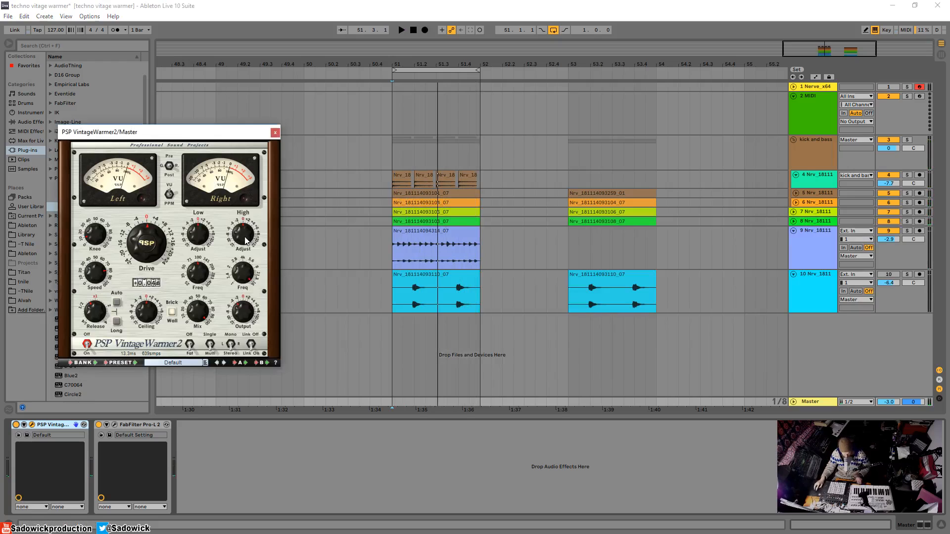
pyautogui.press('space')
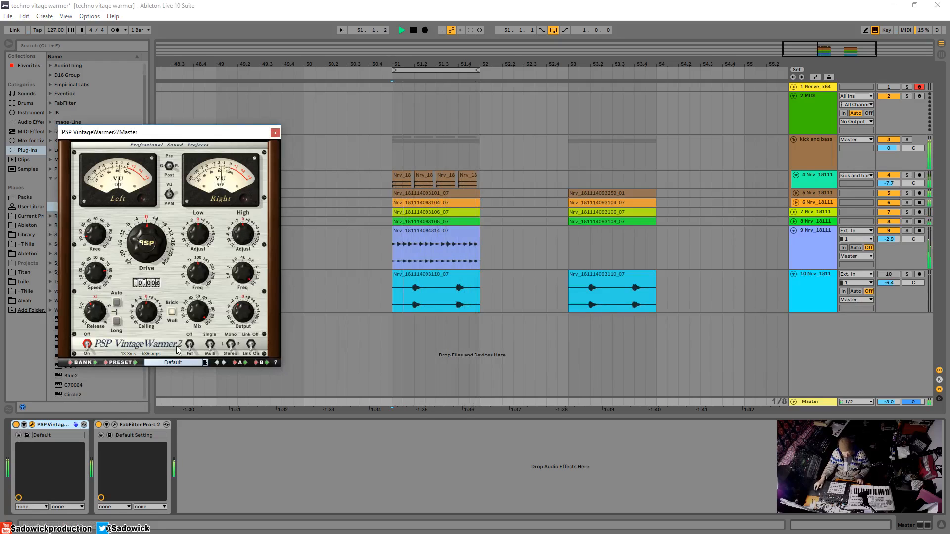
pyautogui.moveTo(246, 238); pyautogui.dragTo(246, 229)
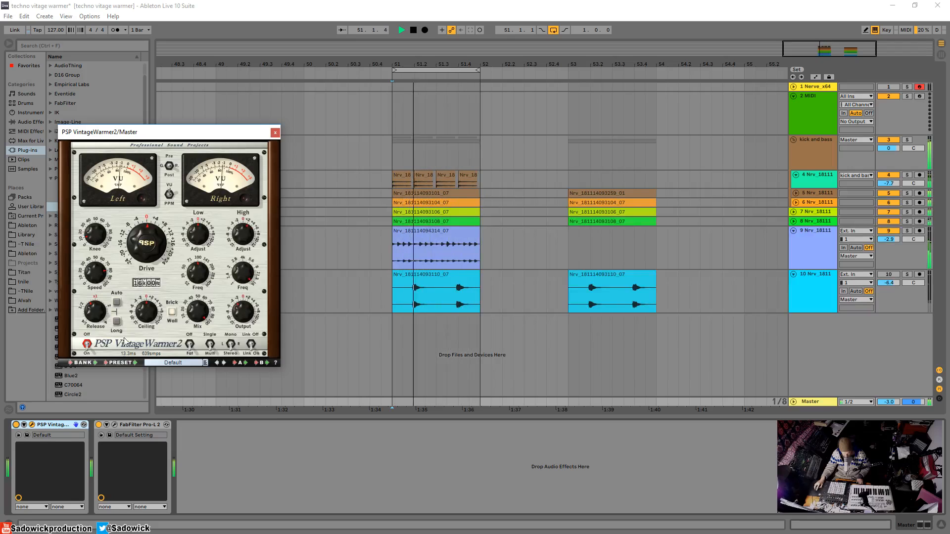
pyautogui.click(15, 425)
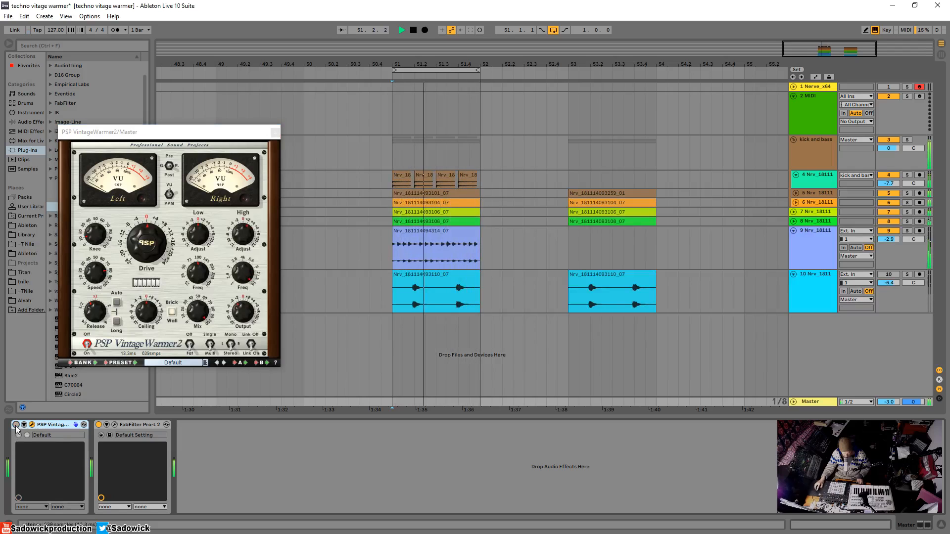
pyautogui.click(16, 425)
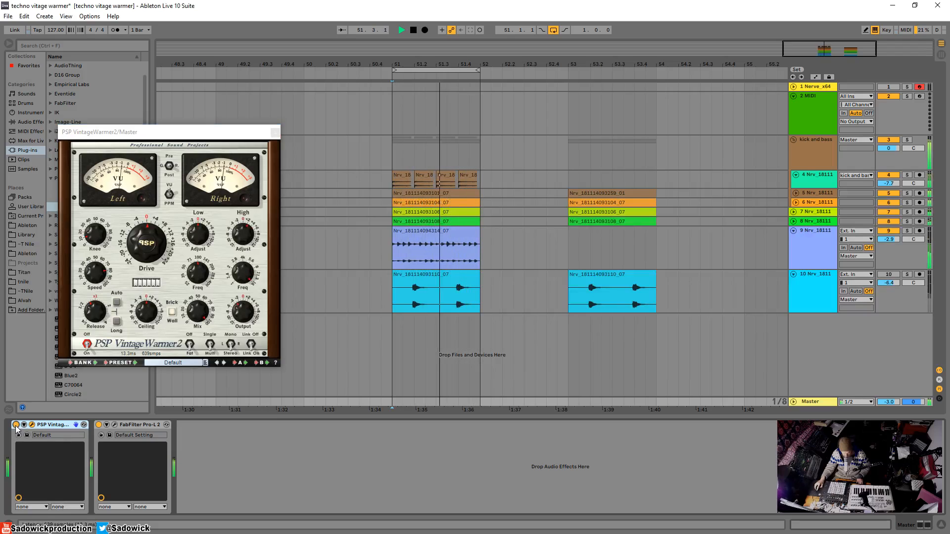
pyautogui.click(16, 425)
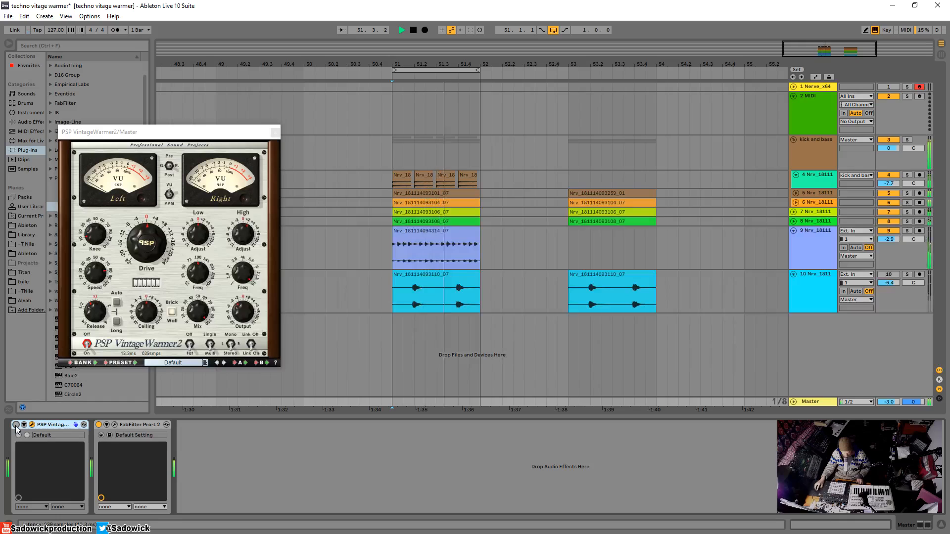
pyautogui.click(16, 425)
# Move the VintageWarmer2 window over the arrangement, clear of the plug-in browser.
pyautogui.moveTo(138, 135); pyautogui.dragTo(160, 119)
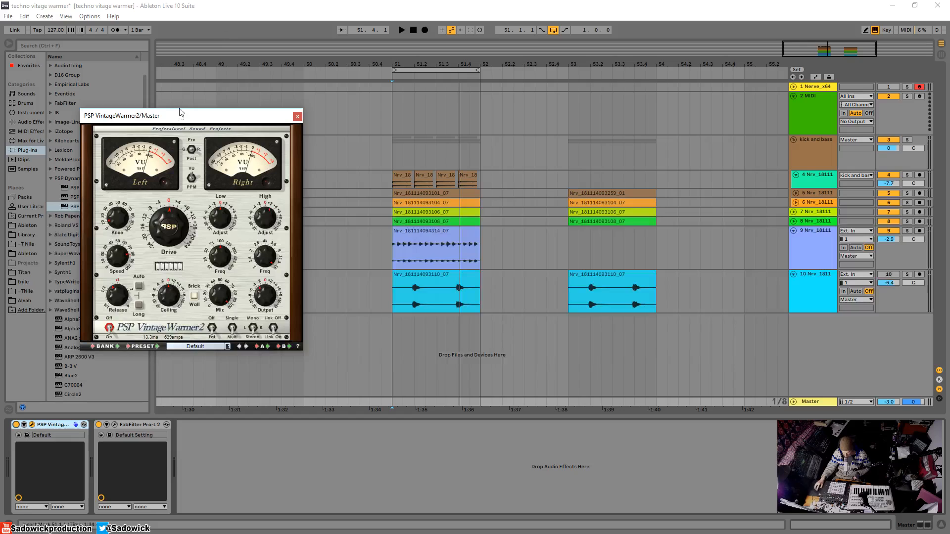
pyautogui.moveTo(180, 112); pyautogui.dragTo(279, 119)
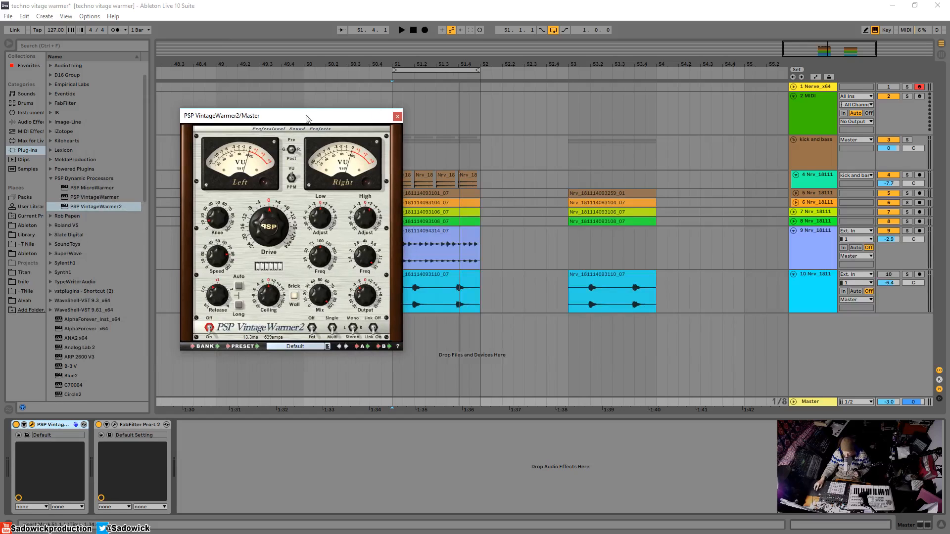
pyautogui.moveTo(306, 118)
pyautogui.mouseDown()
pyautogui.moveTo(271, 122)
pyautogui.moveTo(290, 122)
pyautogui.mouseUp()
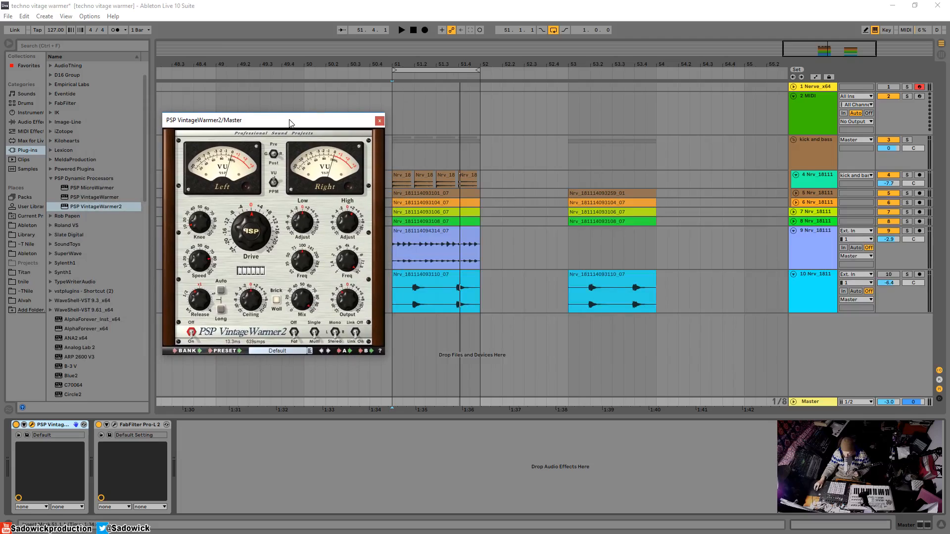